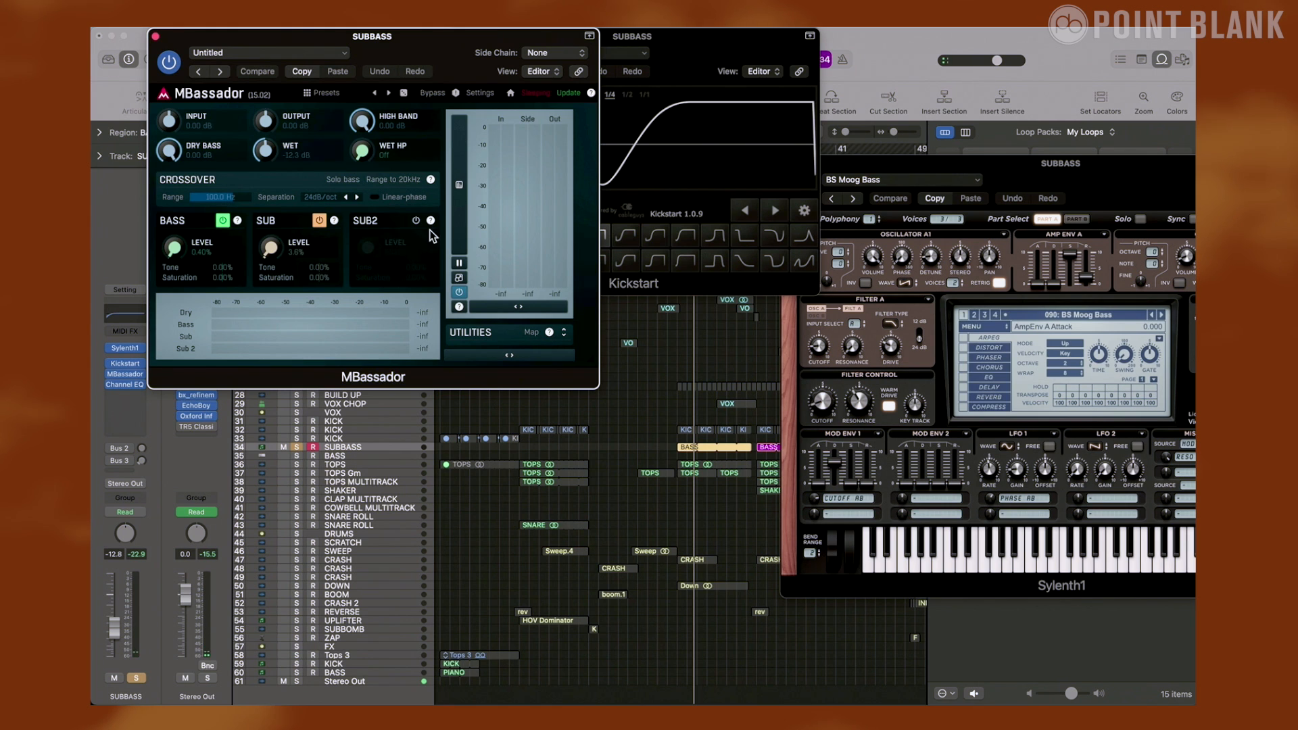
- Play the soloed SUBBASS track and compare its sound with MBassador bypassed and enabled
{"action": "left_click_drag", "start_coordinate": [414, 57], "coordinate": [690, 318]}
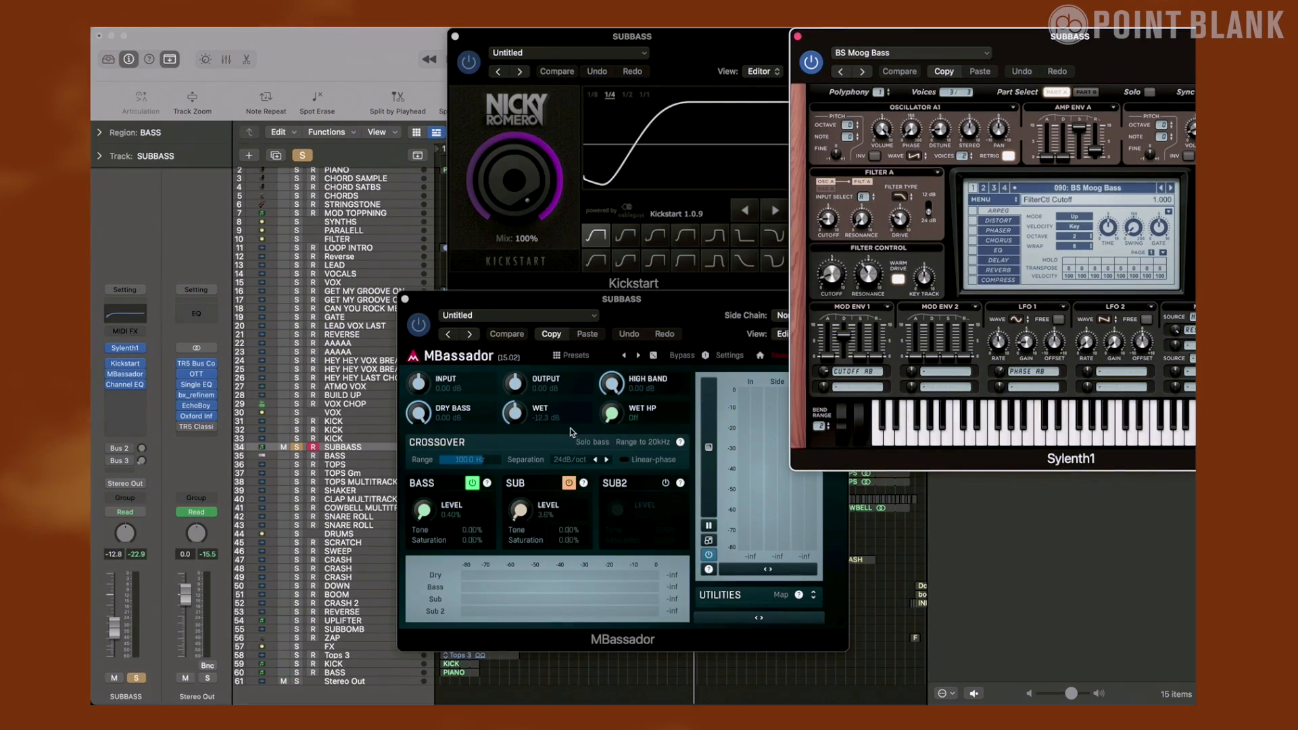
{"action": "left_click", "coordinate": [526, 326]}
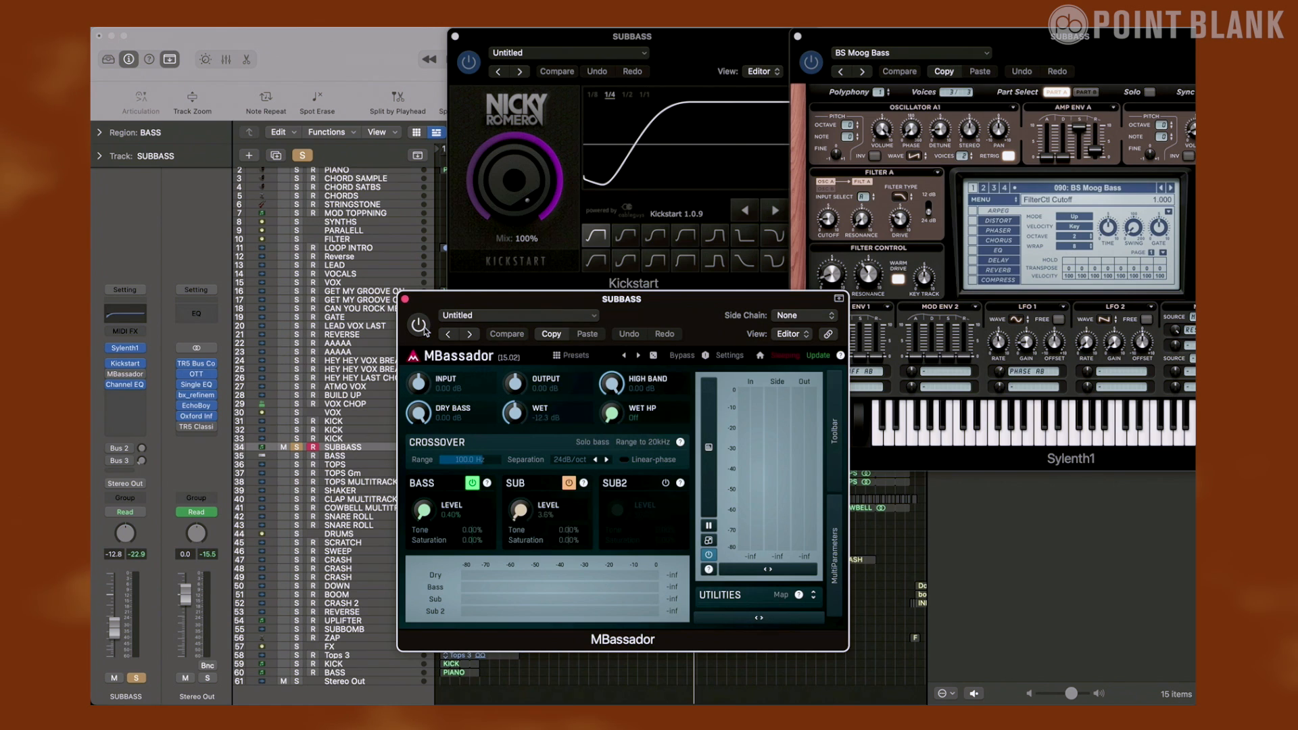
{"action": "key", "text": "space"}
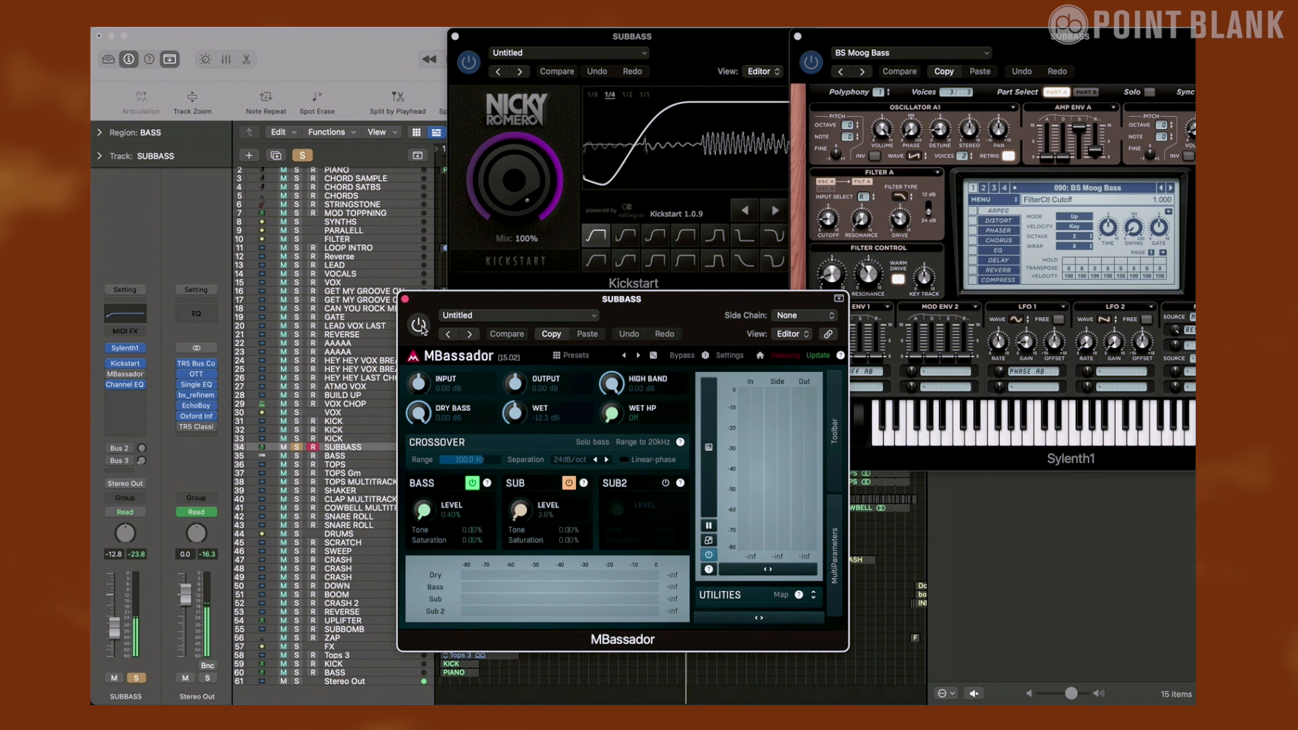
{"action": "left_click", "coordinate": [418, 326]}
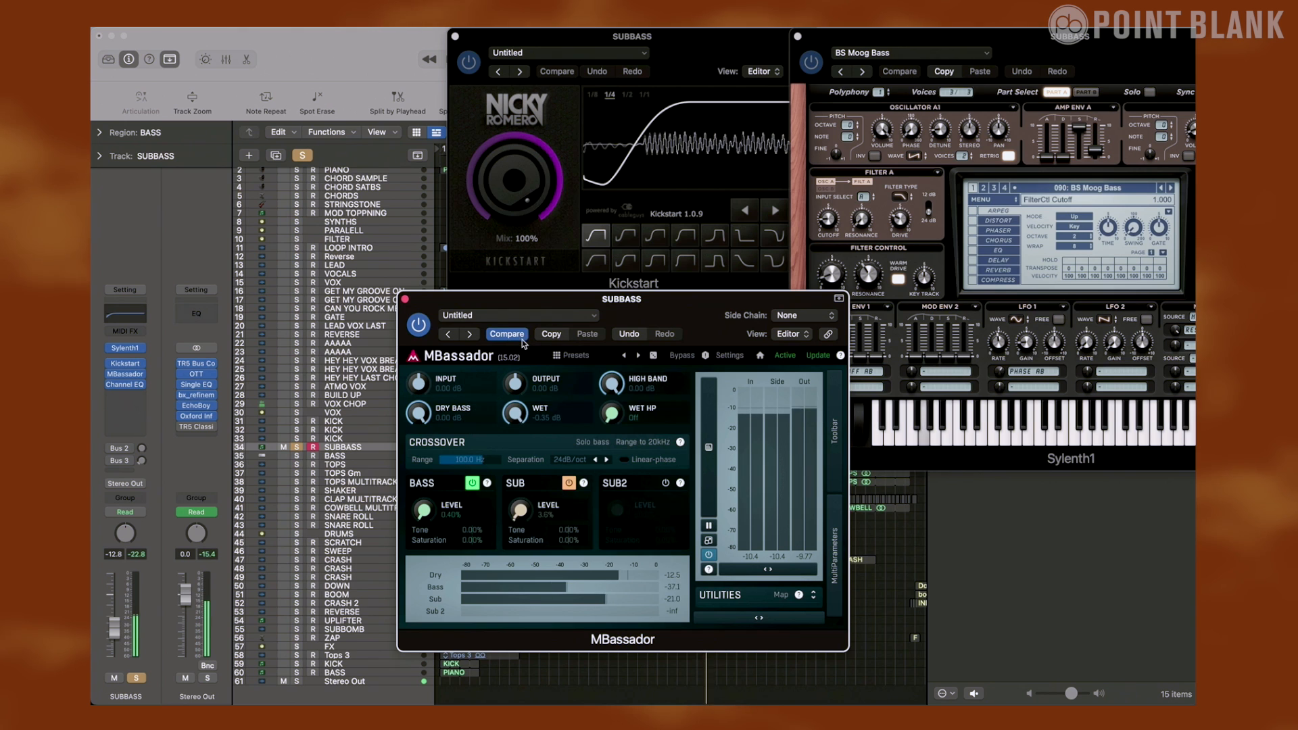
- Raise the Sub level in MBassador to about 10.4% and close the open SUBBASS plug-ins
{"action": "mouse_move", "coordinate": [520, 510]}
{"action": "left_mouse_down"}
{"action": "mouse_move", "coordinate": [520, 474]}
{"action": "mouse_move", "coordinate": [520, 502]}
{"action": "left_mouse_up"}
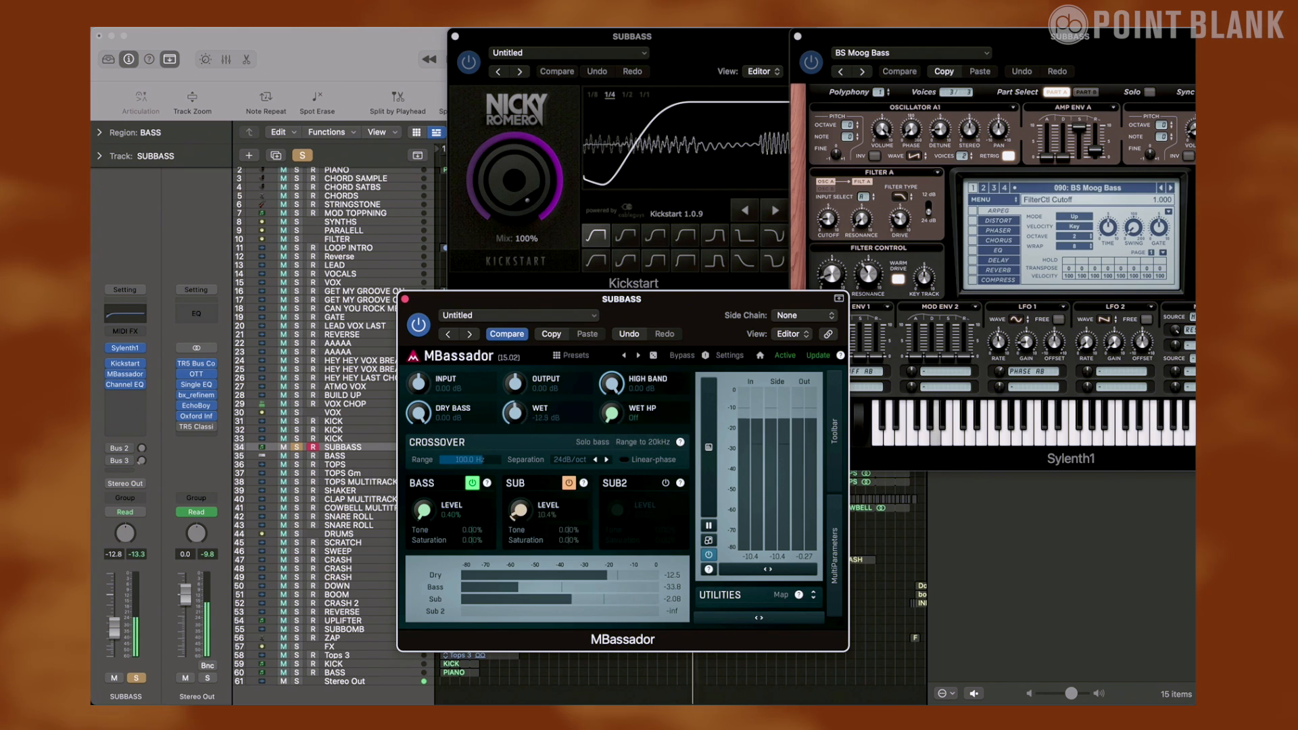
{"action": "left_click", "coordinate": [405, 299]}
{"action": "left_click", "coordinate": [455, 37]}
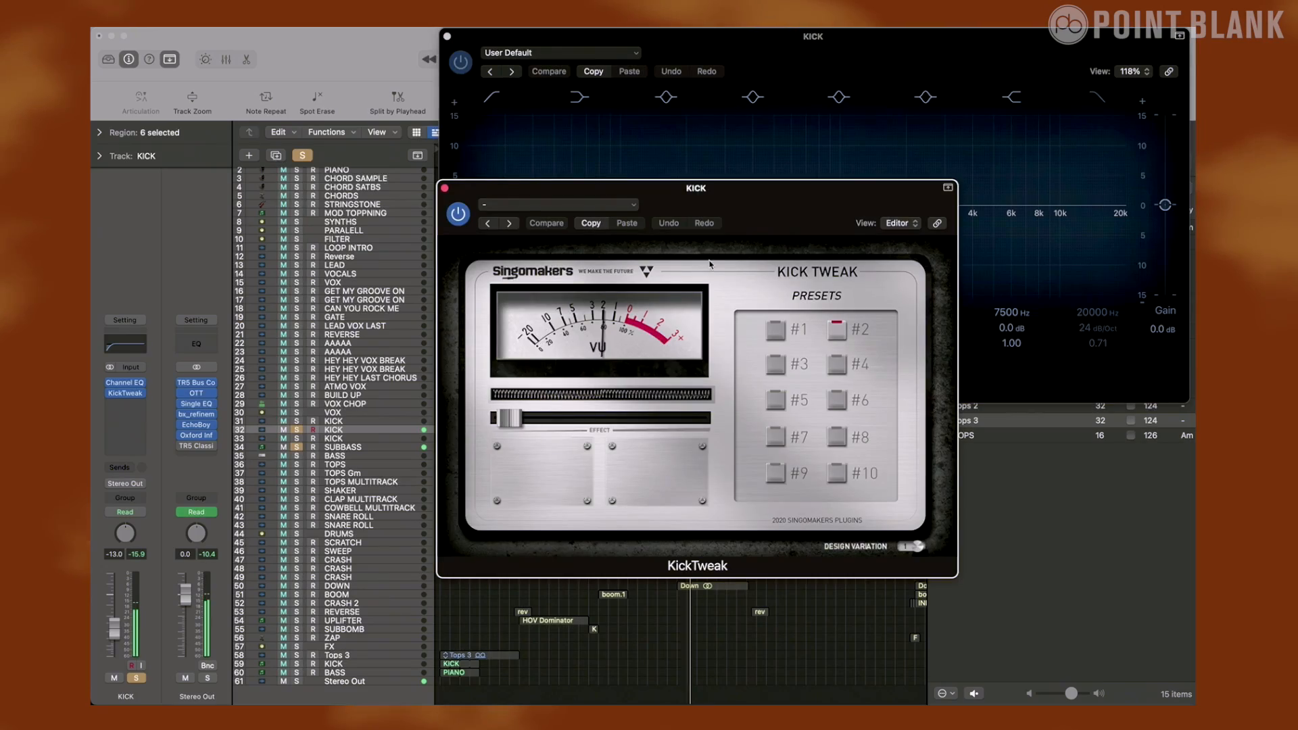
- Push the KickTweak effect amount to maximum on the KICK track and compare preset #8 with preset #2
{"action": "left_click_drag", "start_coordinate": [711, 263], "coordinate": [382, 130]}
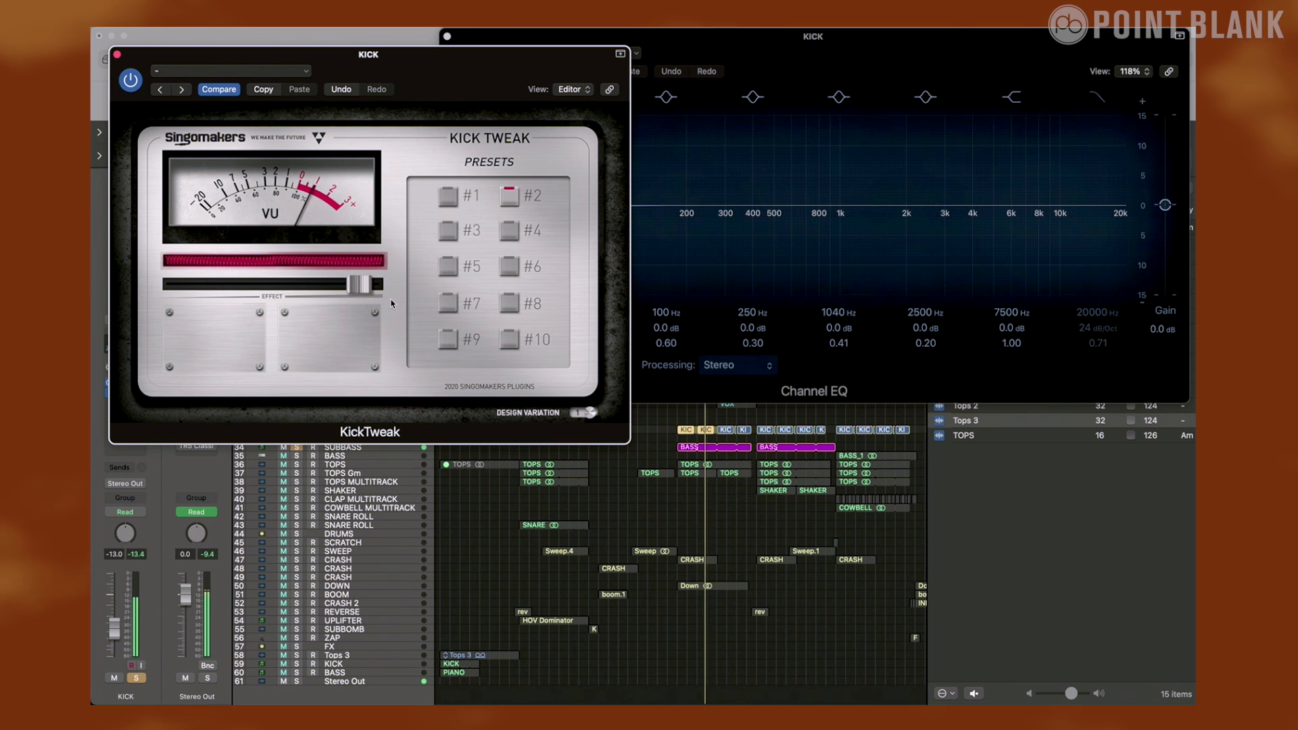
{"action": "left_click_drag", "start_coordinate": [390, 304], "coordinate": [401, 303]}
{"action": "left_click", "coordinate": [510, 307]}
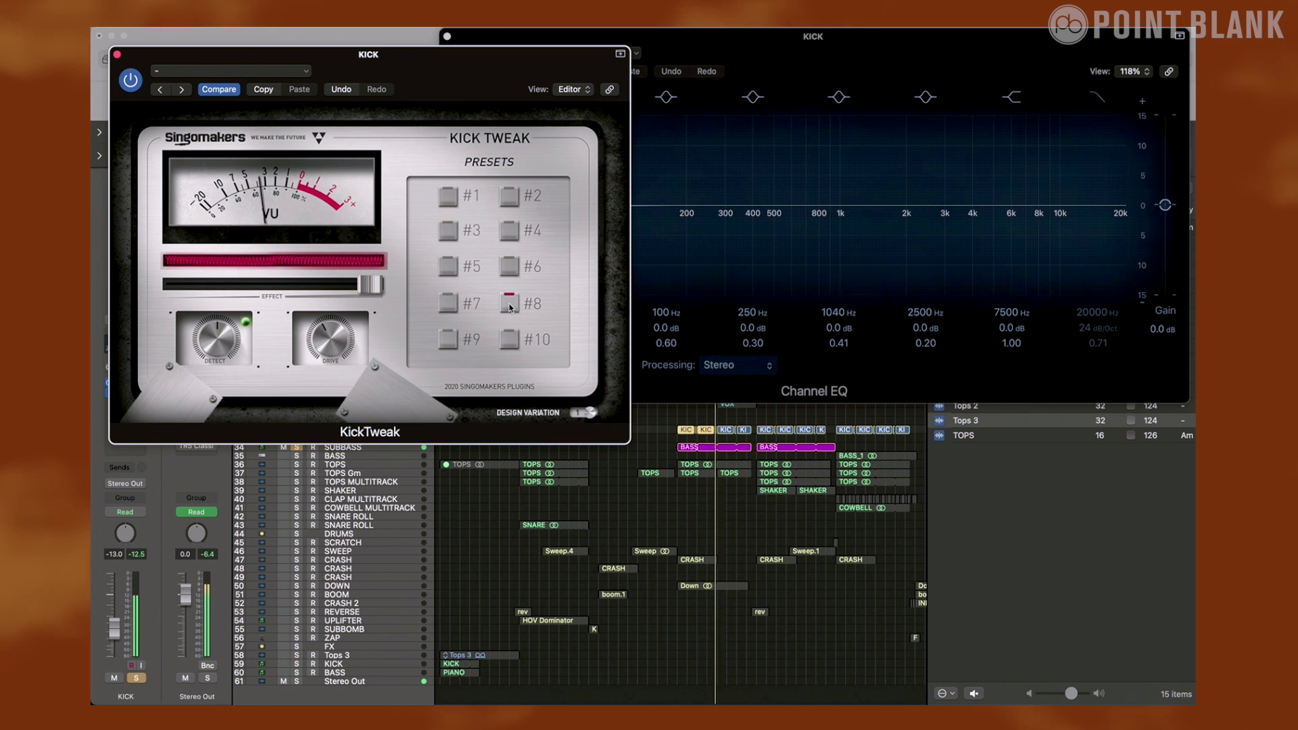
{"action": "left_click", "coordinate": [509, 198]}
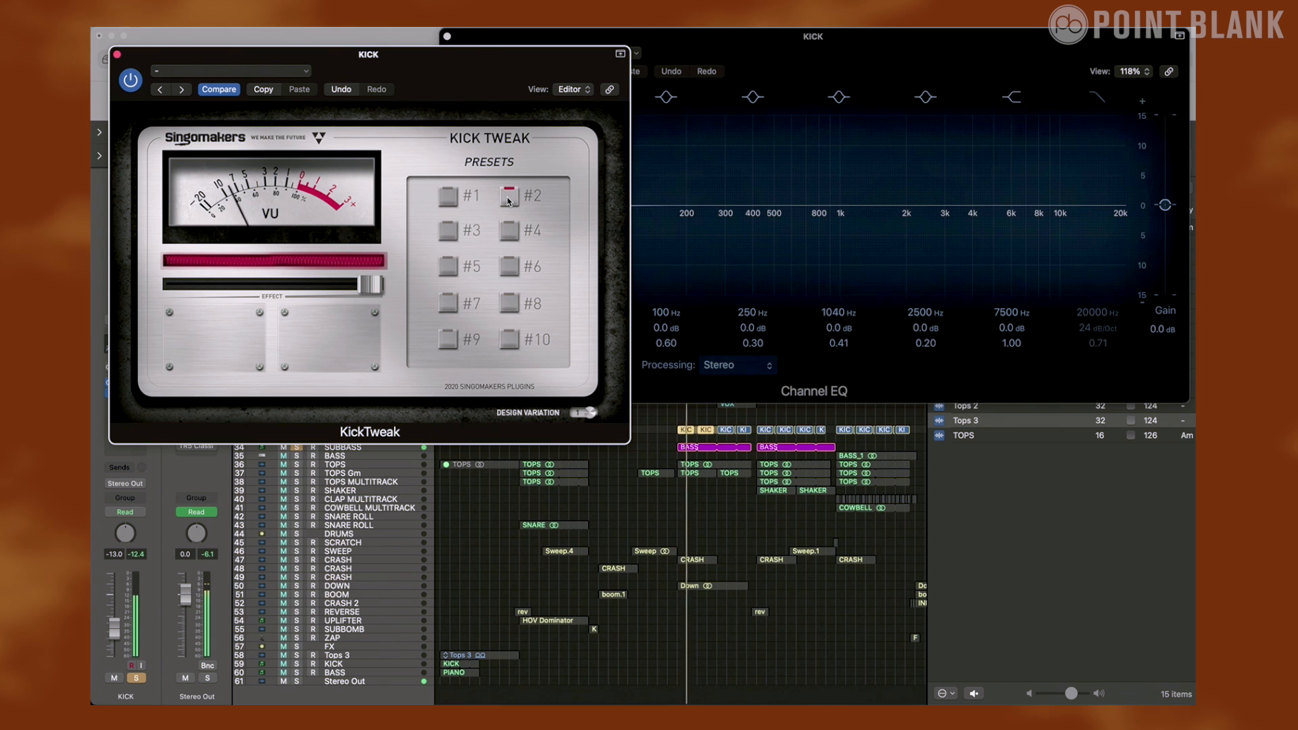
- Reduce the KickTweak effect to a low amount on preset #2 and close the KICK plug-ins
{"action": "left_click_drag", "start_coordinate": [384, 291], "coordinate": [182, 272]}
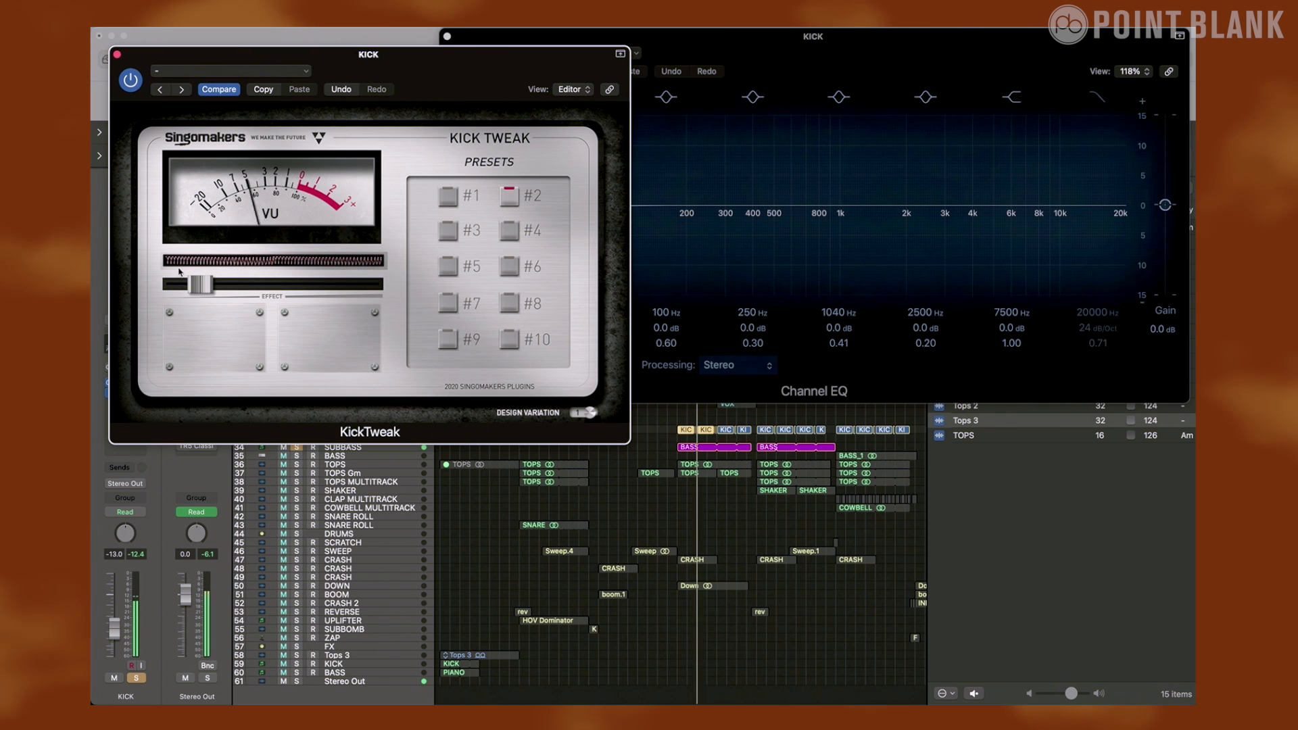
{"action": "left_click", "coordinate": [117, 55]}
{"action": "left_click", "coordinate": [448, 36]}
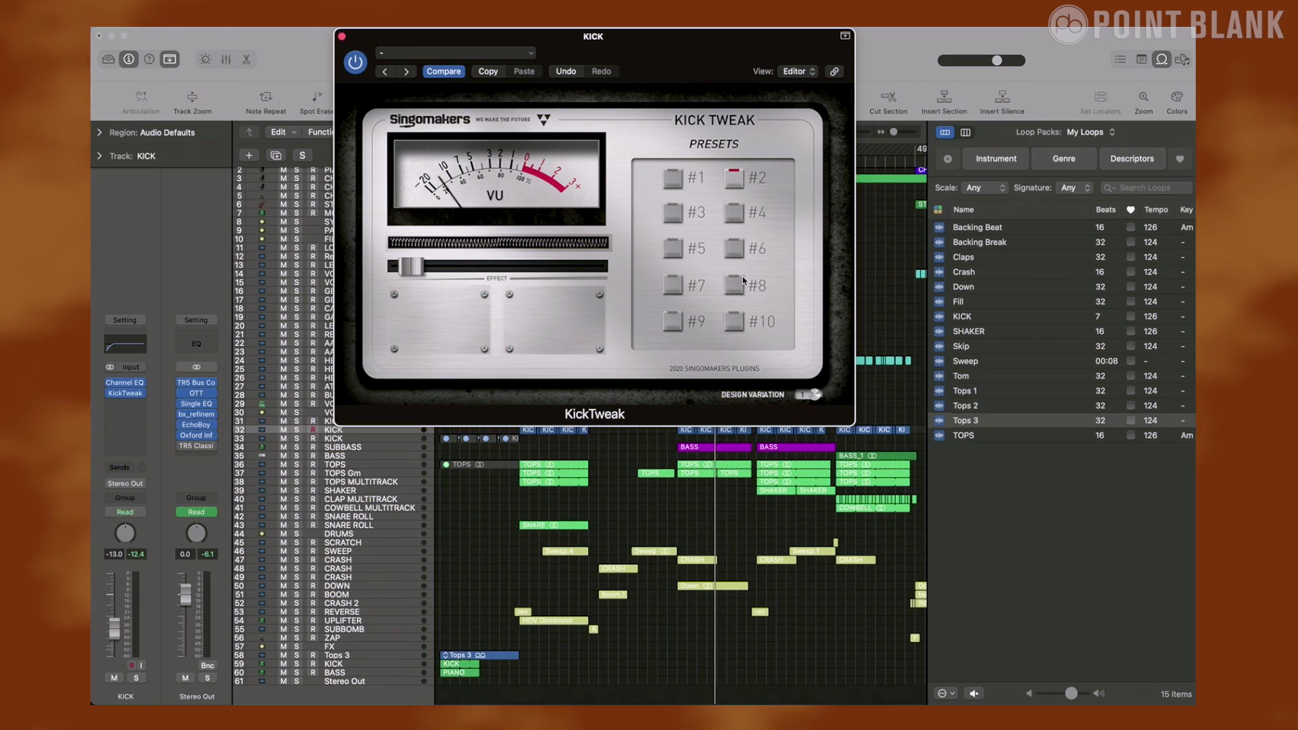
{"action": "left_click", "coordinate": [343, 37]}
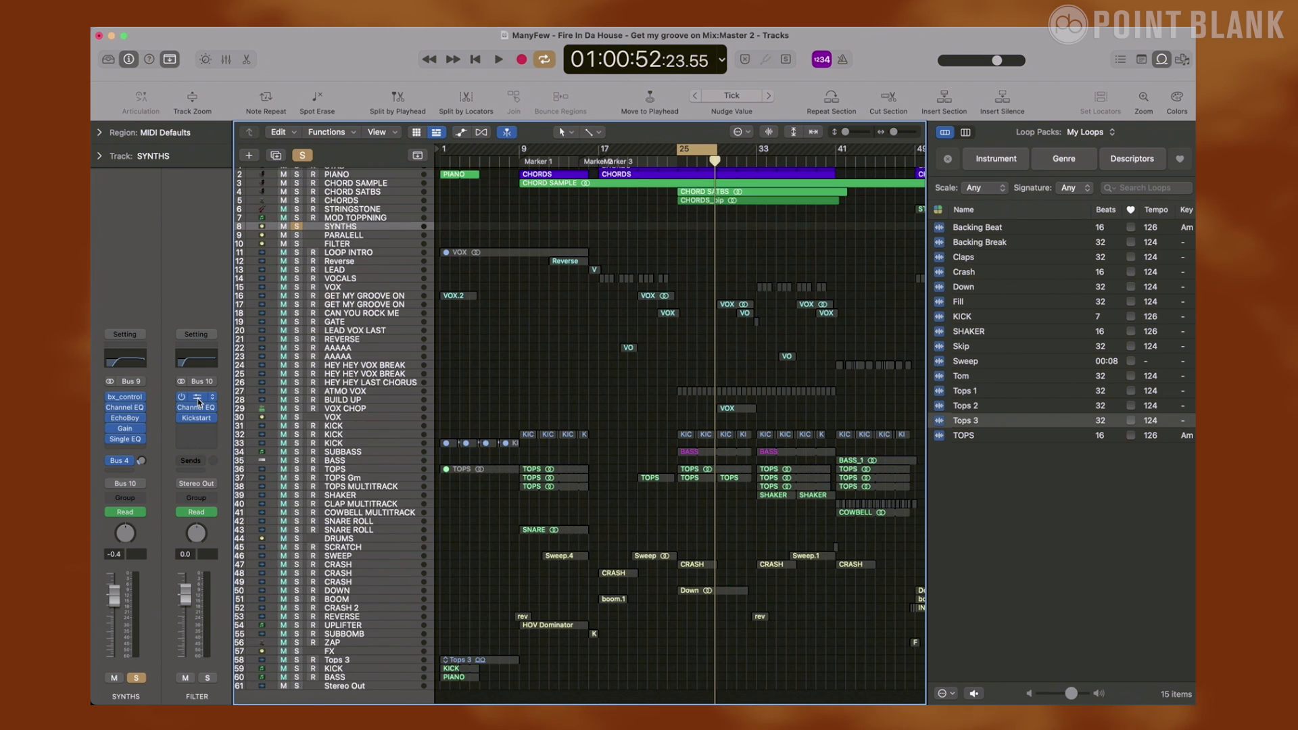
- Show the track automation and play the soloed SYNTHS bus from around Marker 1
{"action": "key", "text": "a"}
{"action": "key", "text": "space"}
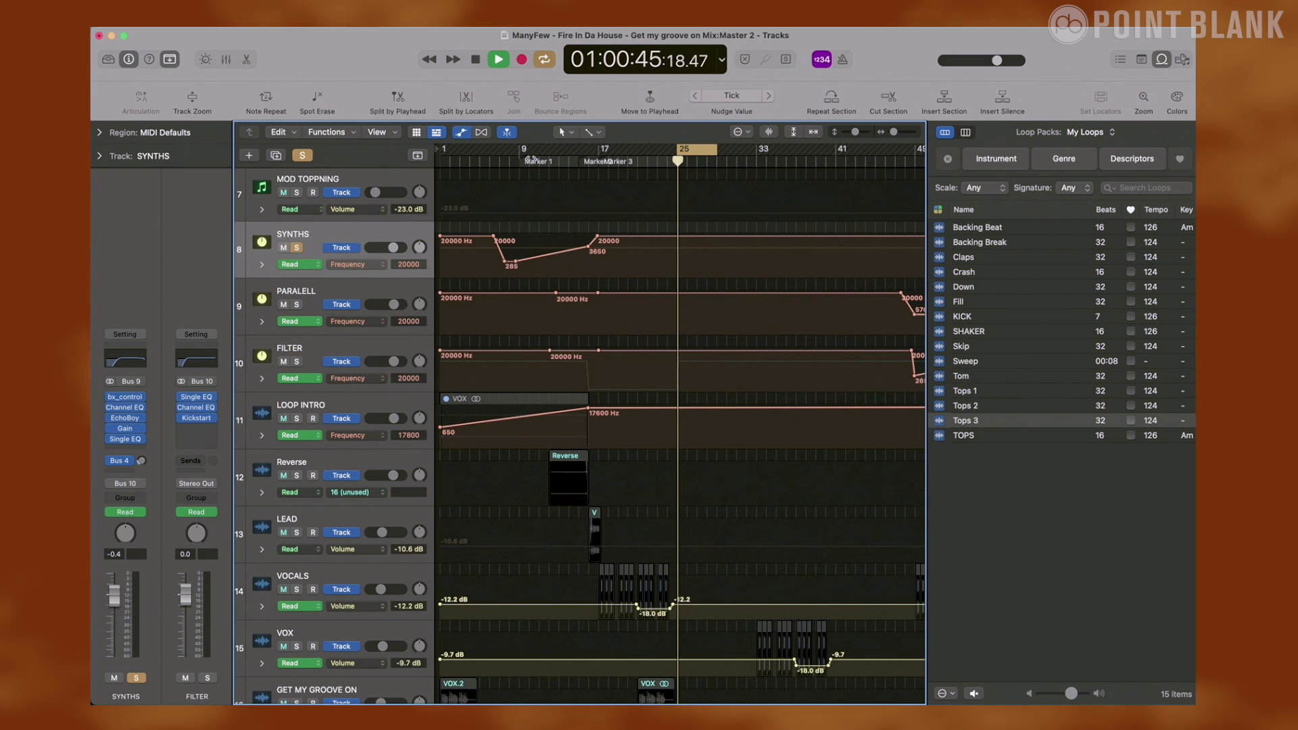
{"action": "left_click", "coordinate": [538, 162]}
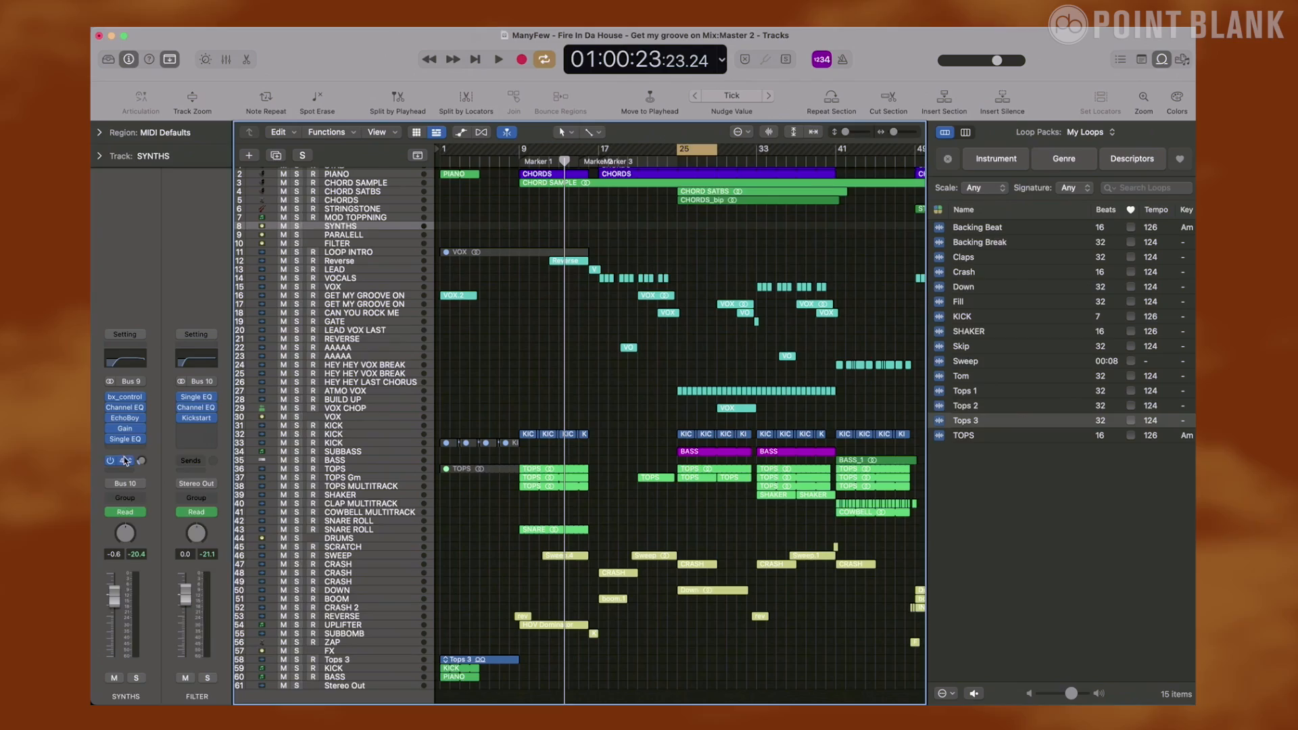
- Follow the Bus 4 send from SYNTHS and inspect the T-RackS Bus Compressor and Channel EQ on the PARALELL bus
{"action": "double_click", "coordinate": [125, 461]}
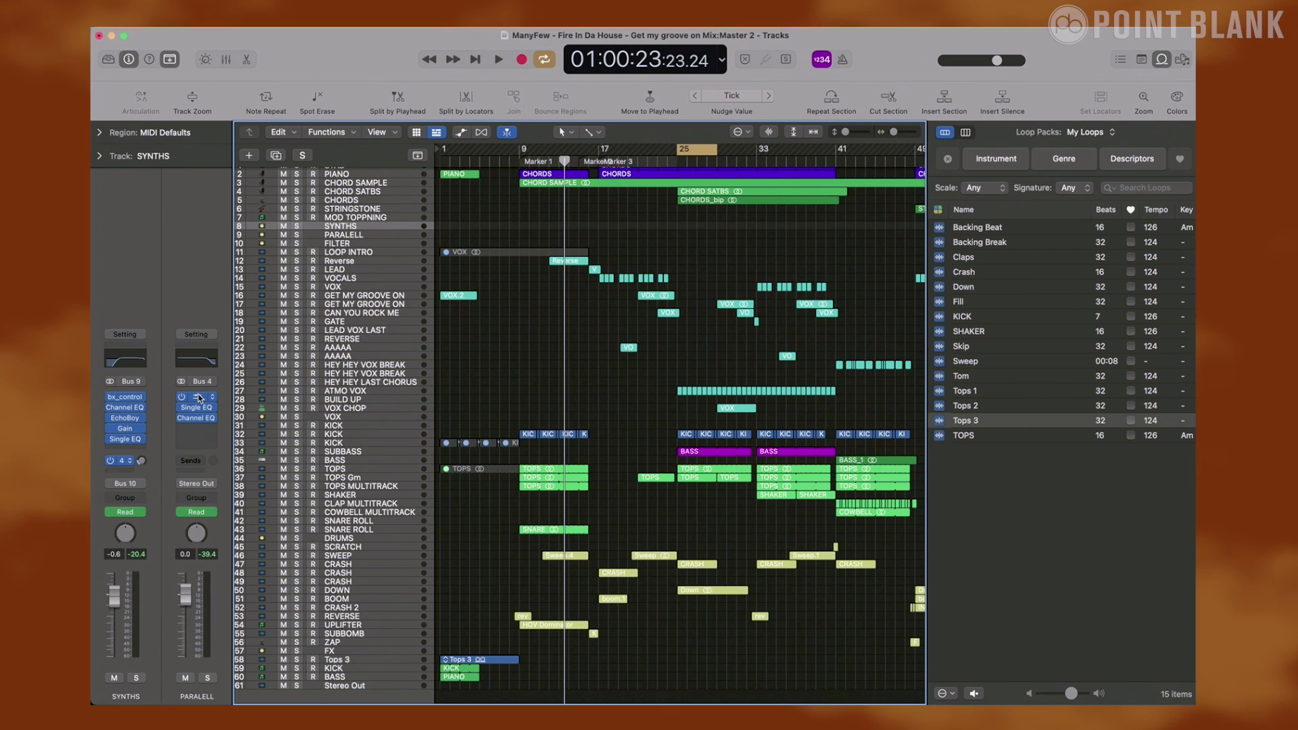
{"action": "left_click", "coordinate": [199, 398]}
{"action": "left_click_drag", "start_coordinate": [722, 212], "coordinate": [955, 48]}
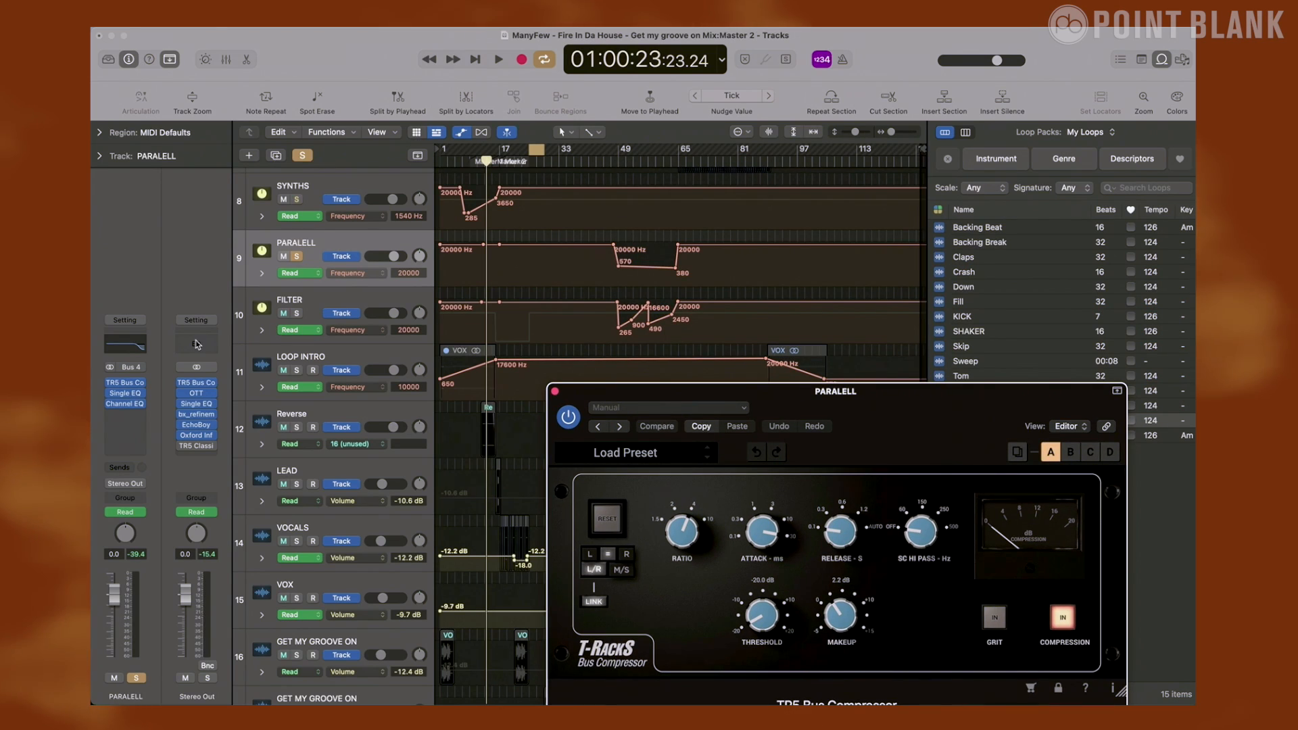
{"action": "left_click", "coordinate": [125, 405]}
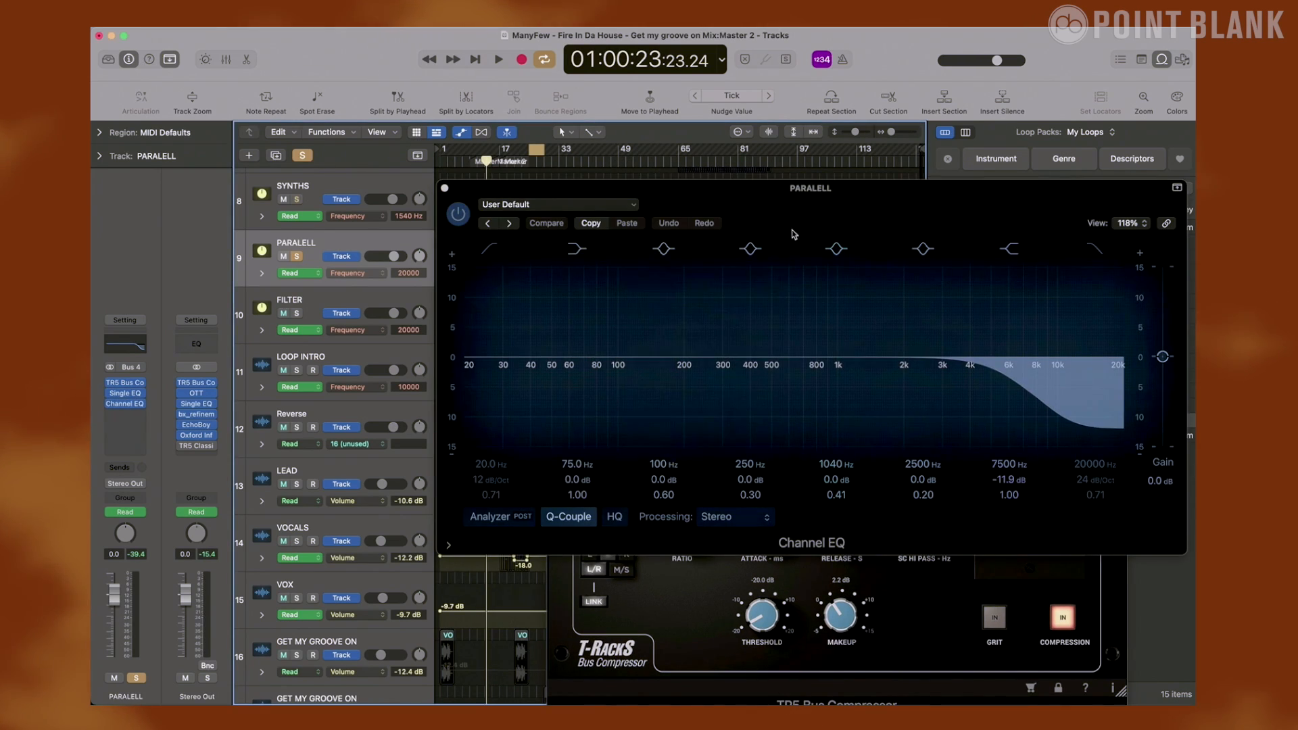
{"action": "left_click_drag", "start_coordinate": [874, 190], "coordinate": [819, 90]}
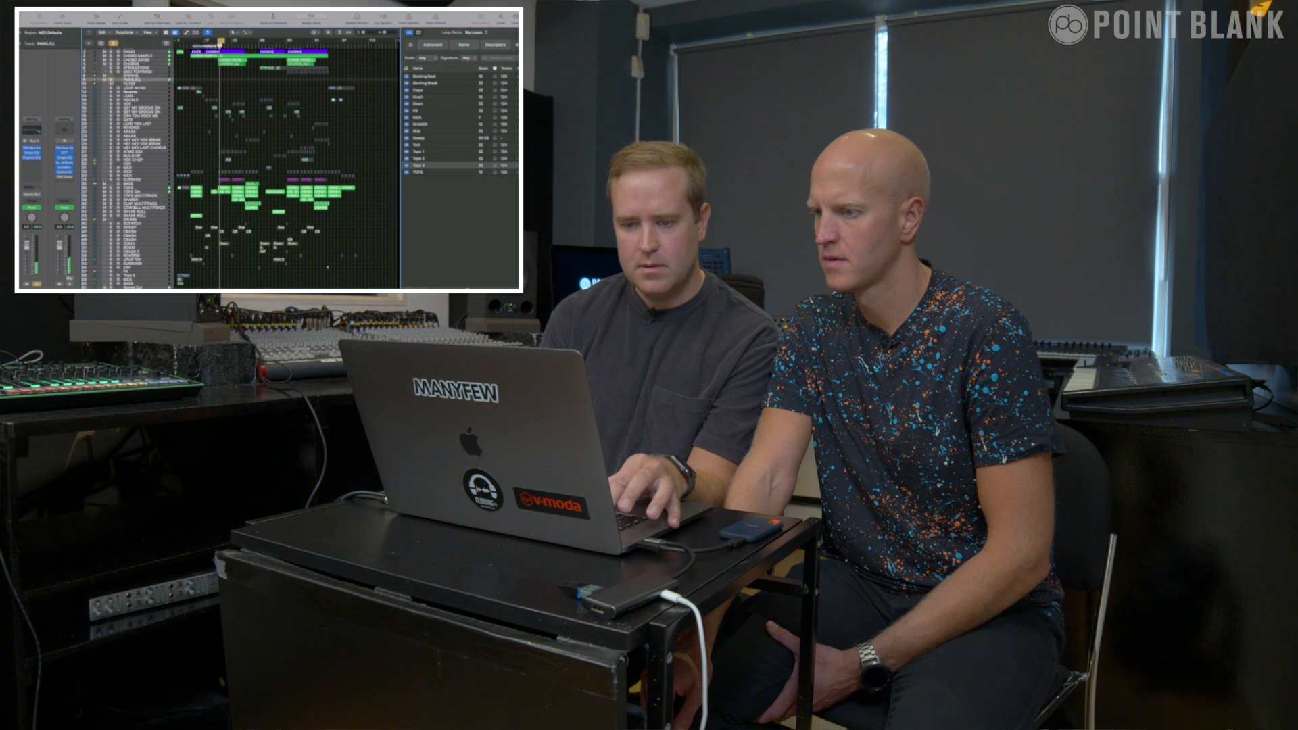
- Compare the full mix with the PARALELL bus soloed, checking where the Bus 4 send on SYNTHS is routed
{"action": "left_click", "coordinate": [111, 81]}
{"action": "left_click", "coordinate": [132, 76]}
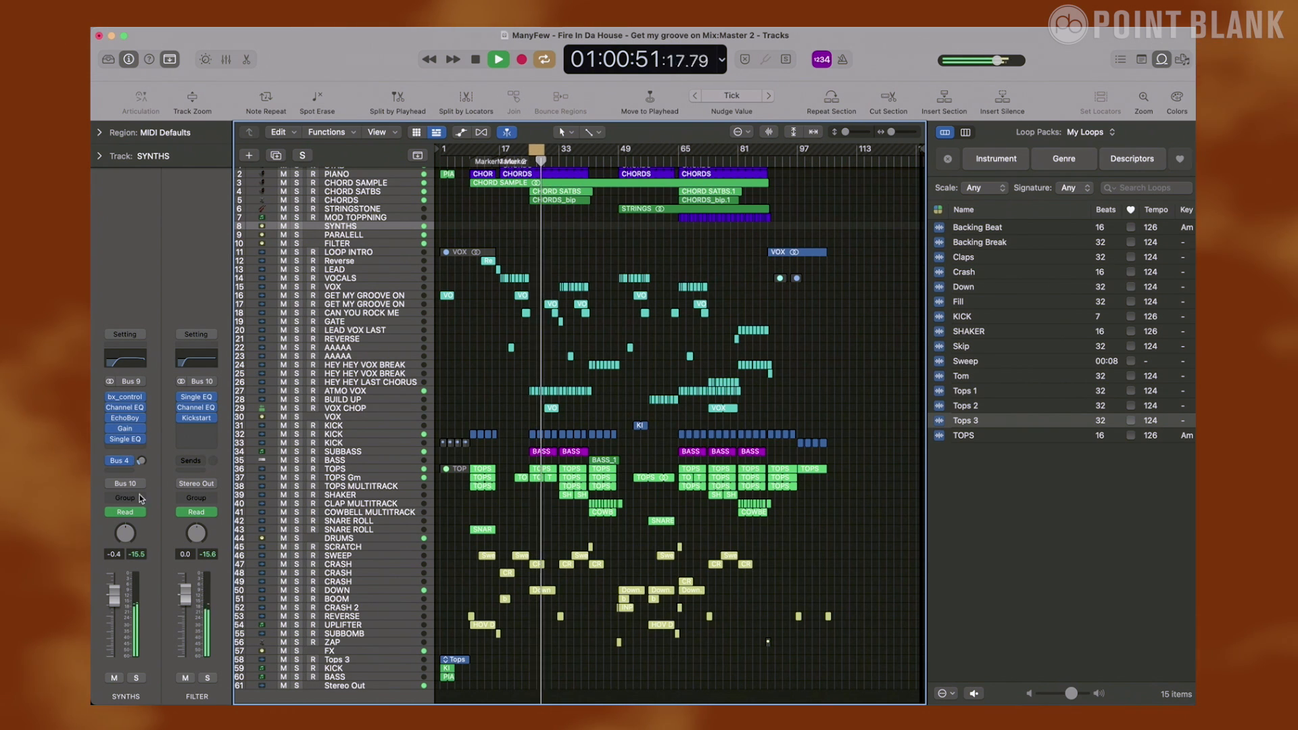
{"action": "left_click", "coordinate": [120, 461]}
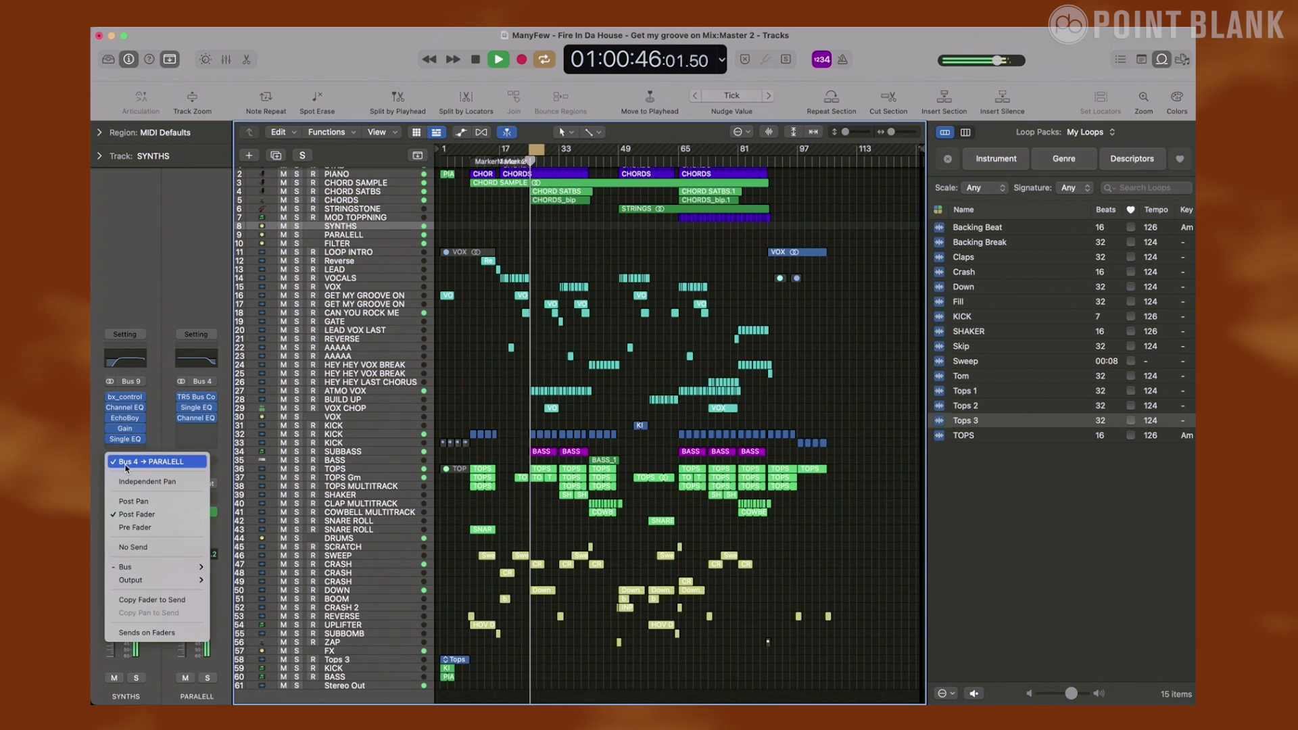
{"action": "left_click", "coordinate": [150, 447]}
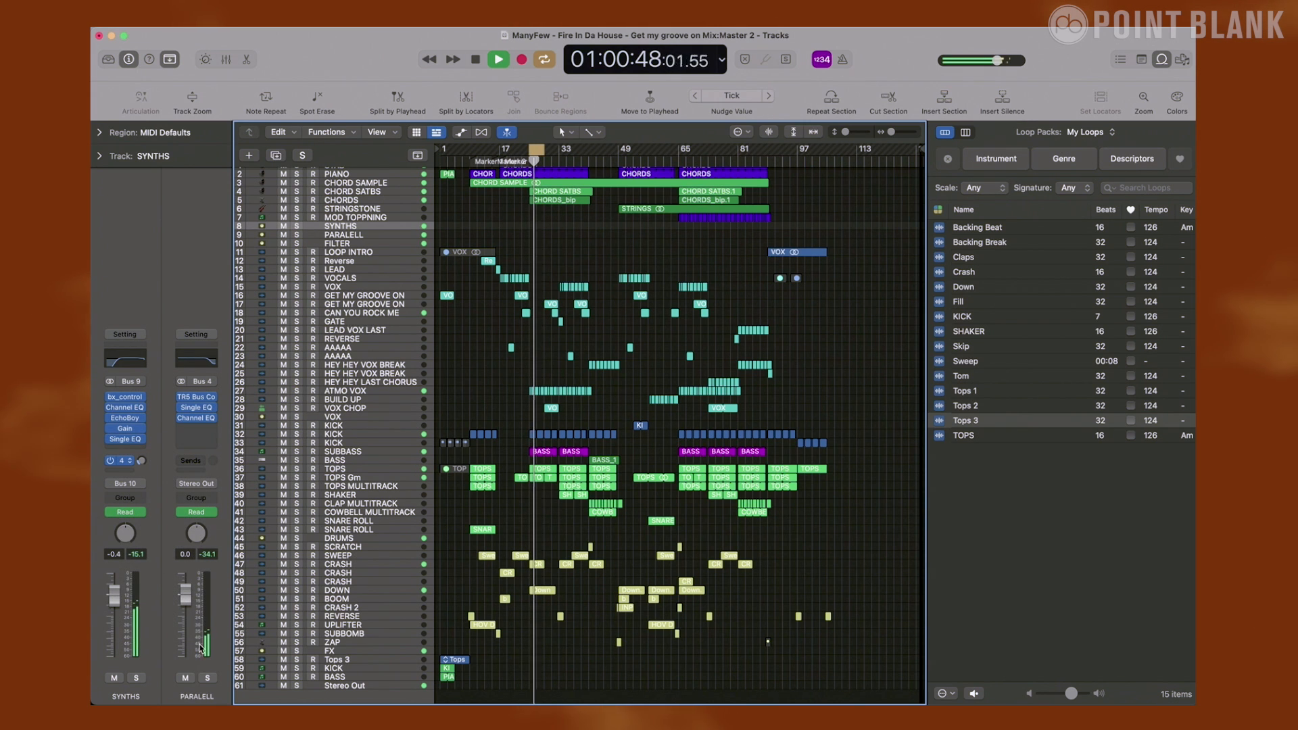
{"action": "left_click", "coordinate": [208, 678]}
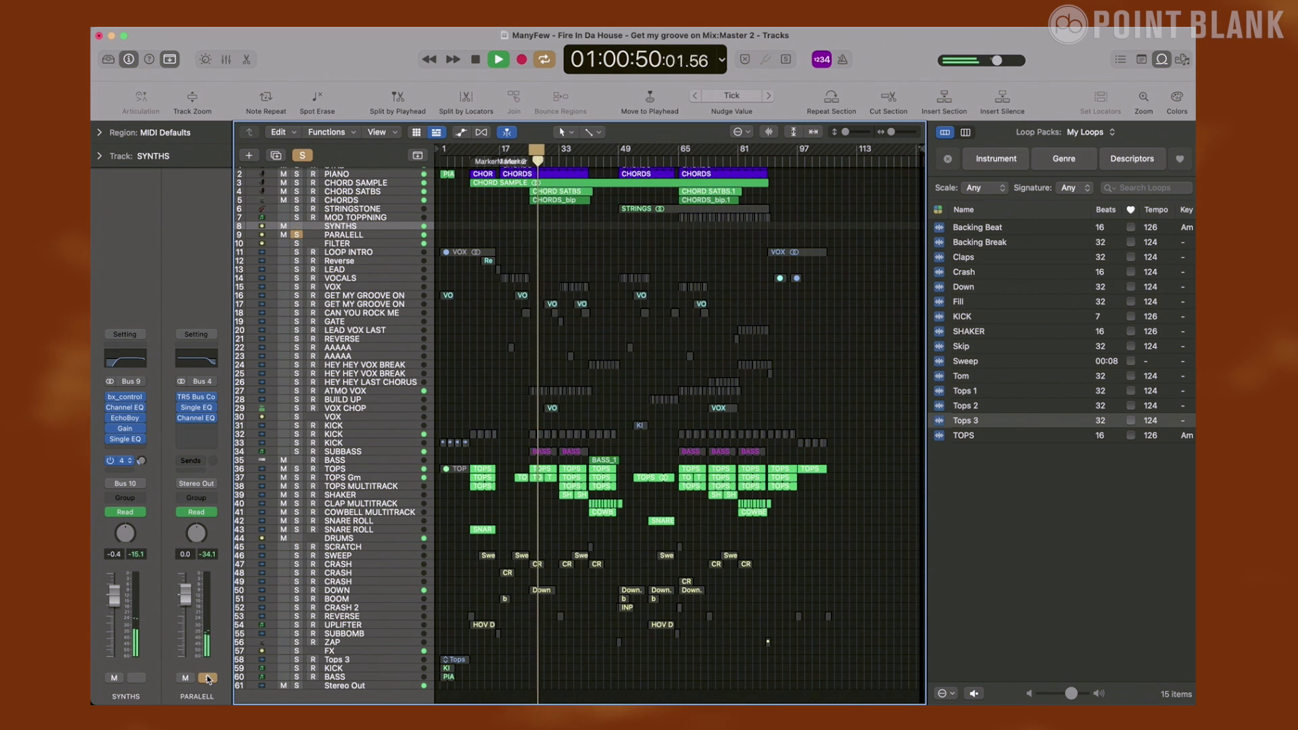
{"action": "left_click", "coordinate": [208, 679]}
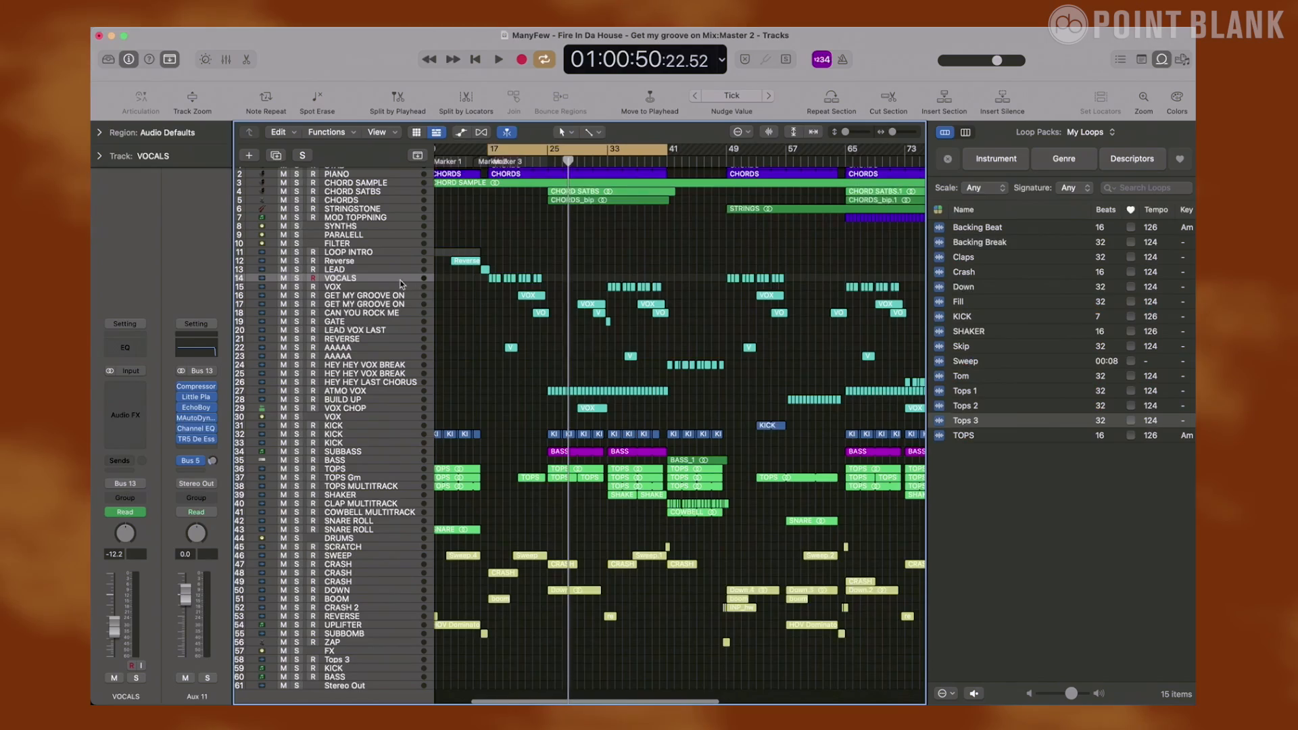
- Loop the short LEAD vocal region just before bar 17 and examine the track's Channel EQ low cut in solo
{"action": "left_click", "coordinate": [373, 269]}
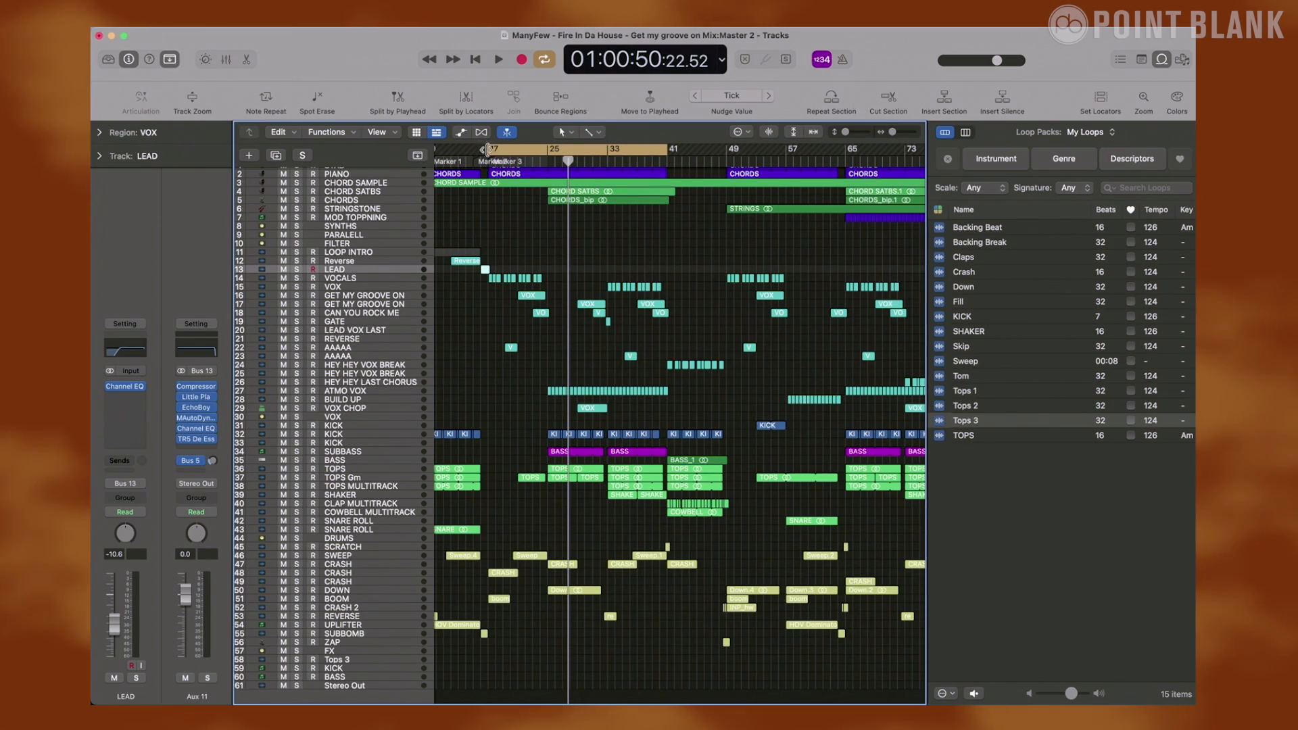
{"action": "left_click_drag", "start_coordinate": [489, 149], "coordinate": [481, 148]}
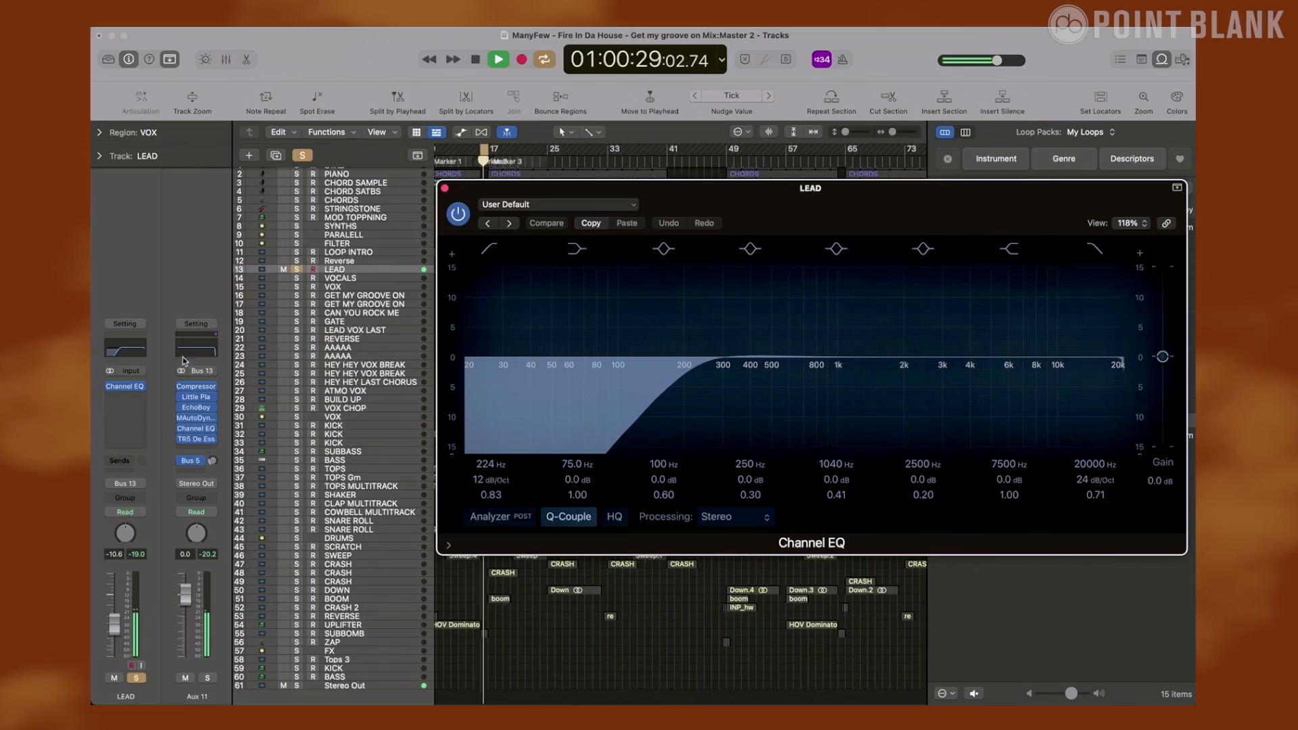
{"action": "left_click_drag", "start_coordinate": [739, 206], "coordinate": [683, 59]}
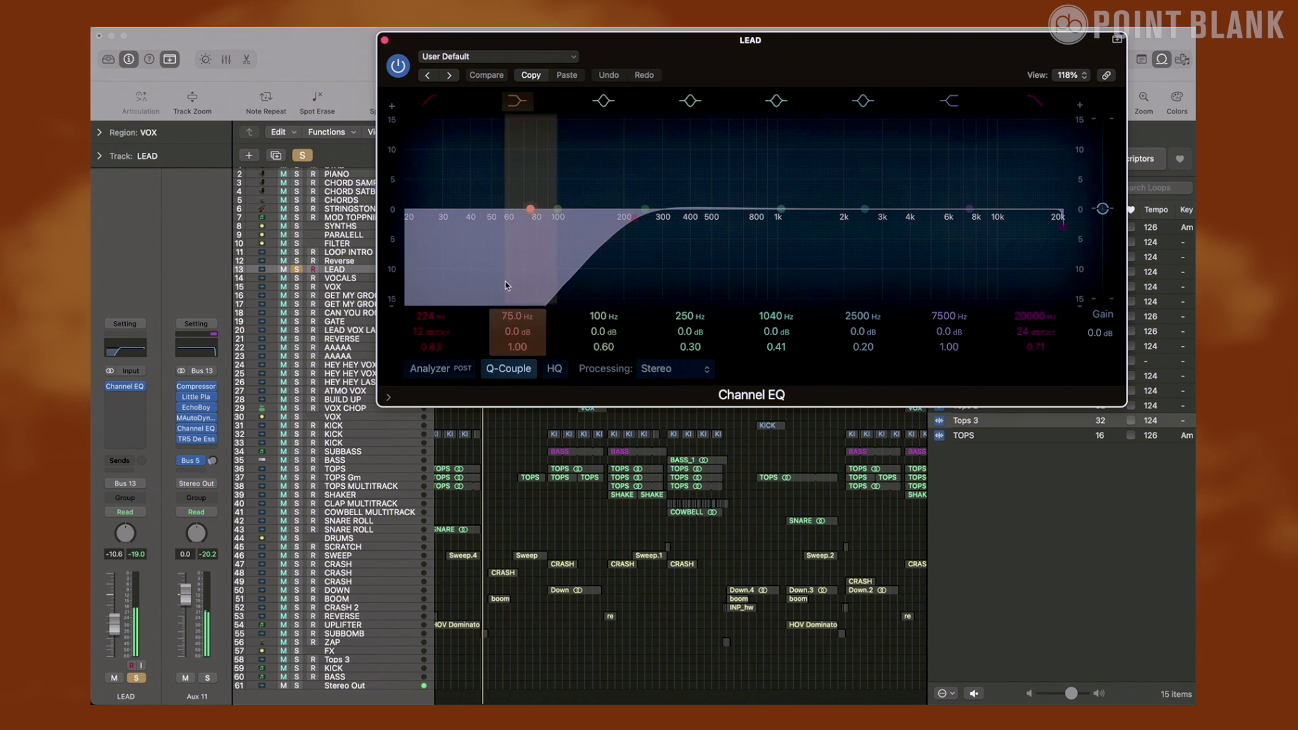
{"action": "left_click", "coordinate": [438, 368]}
{"action": "left_click", "coordinate": [437, 368]}
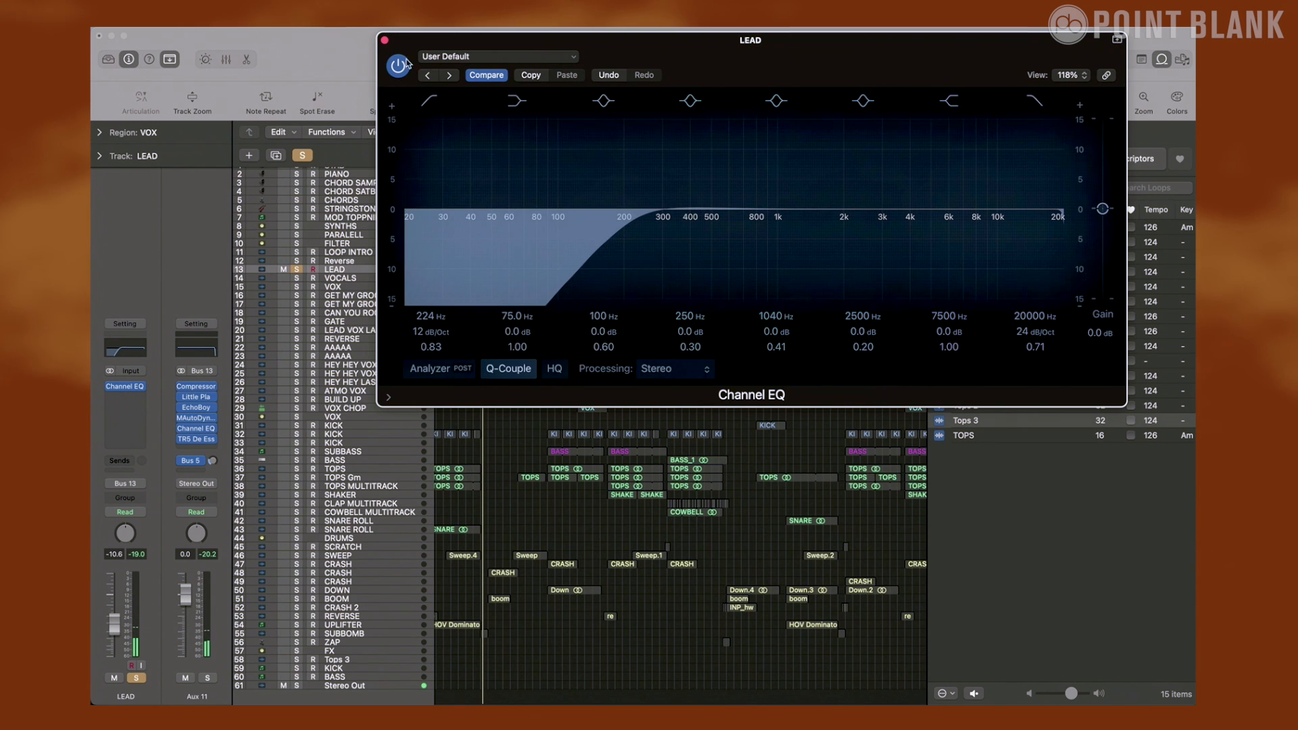
{"action": "left_click", "coordinate": [385, 42]}
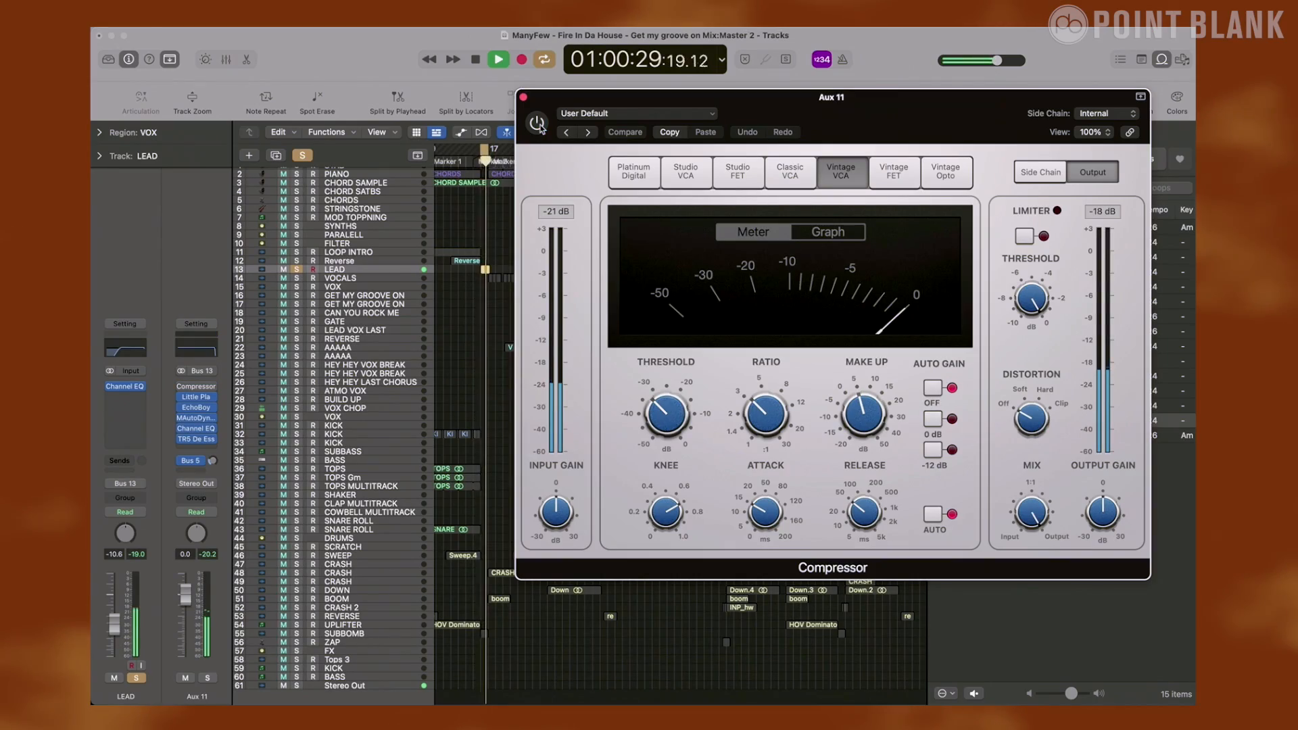
- Compare the looped LEAD vocal with the Aux 11 Compressor and Little Plate reverb bypassed and enabled
{"action": "left_click", "coordinate": [537, 124]}
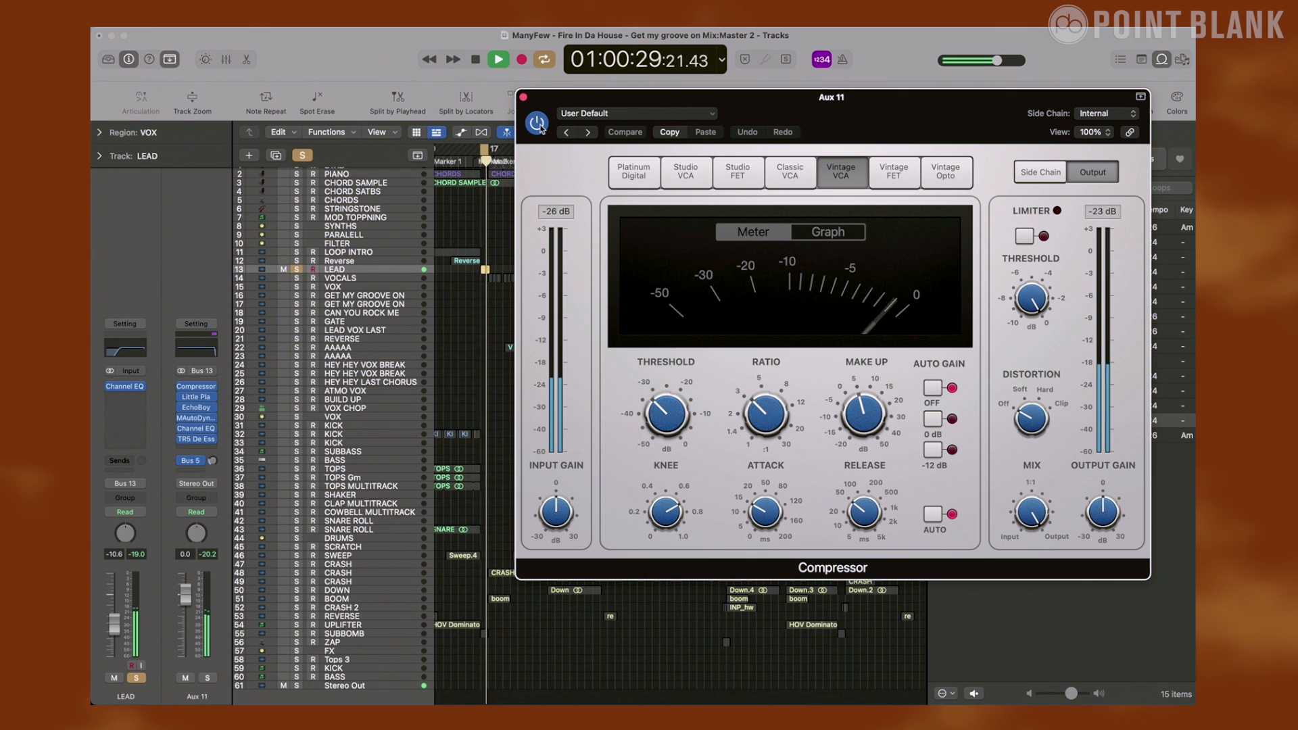
{"action": "left_click", "coordinate": [523, 98]}
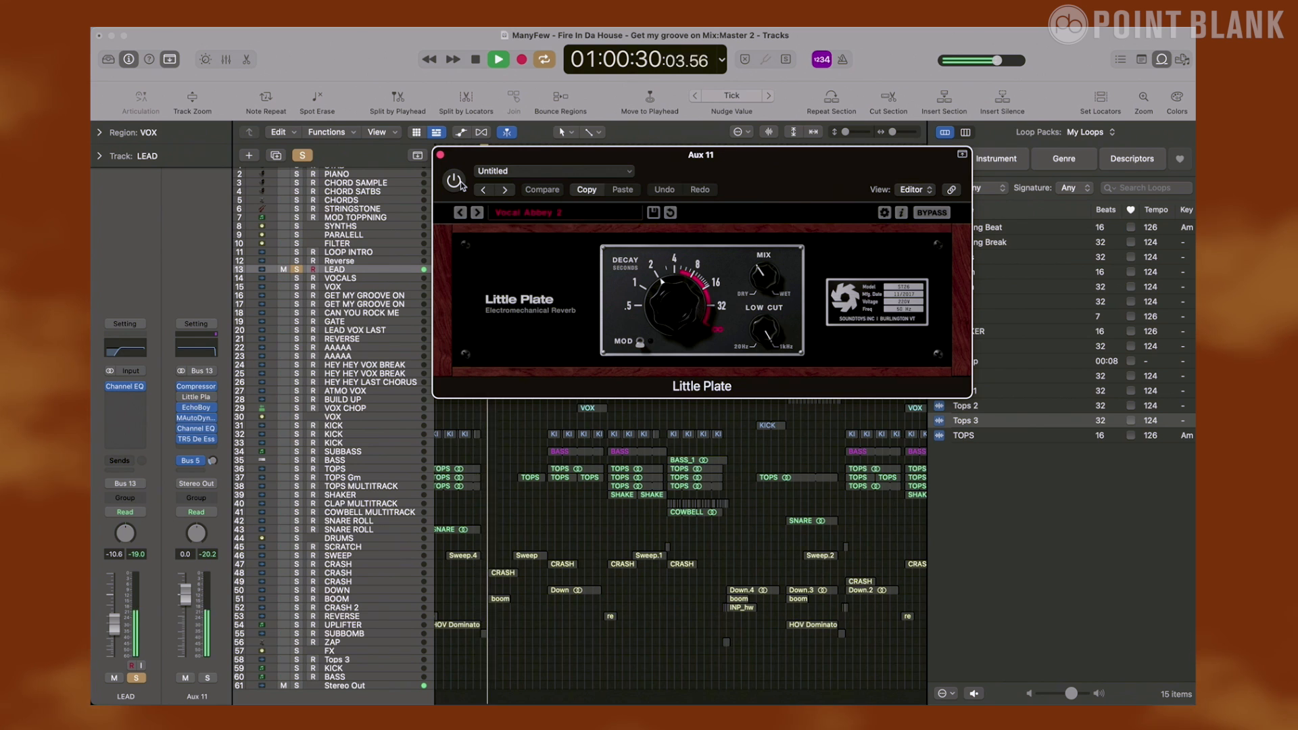
{"action": "left_click", "coordinate": [453, 181]}
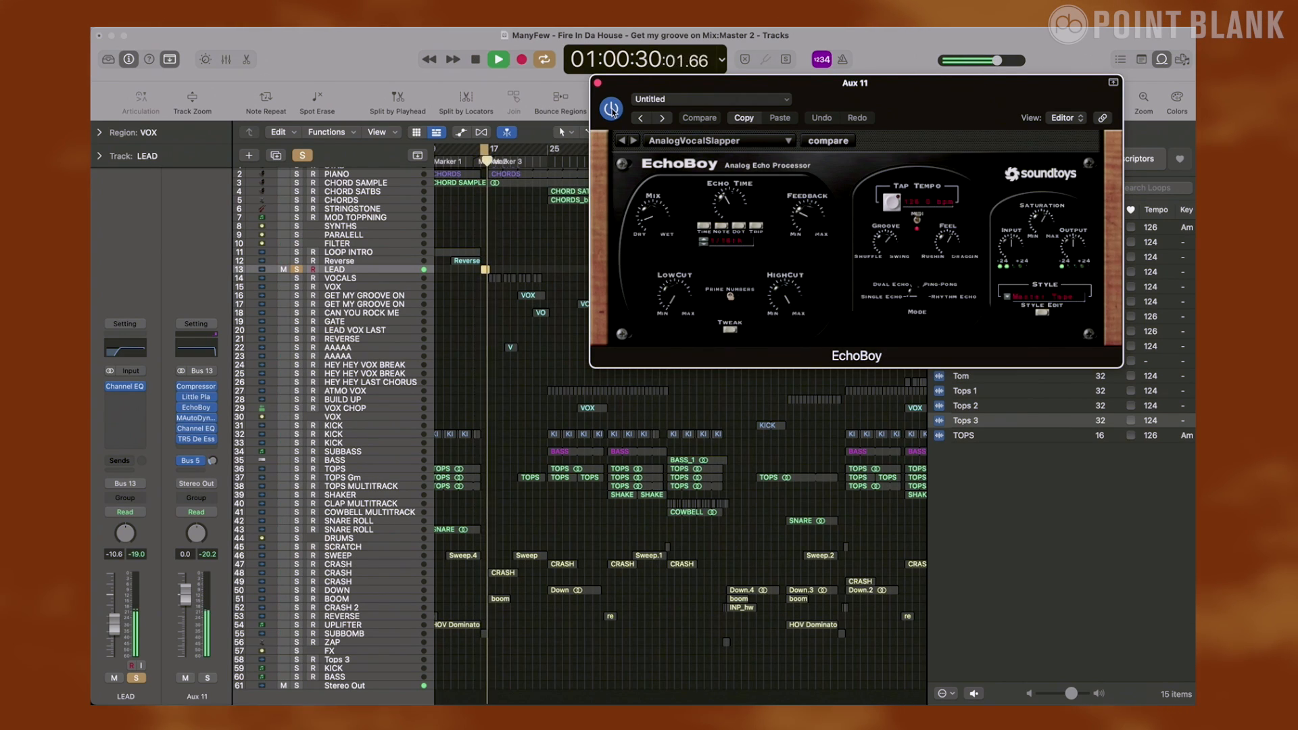
- Compare the looped LEAD vocal with EchoBoy on Aux 11 bypassed and enabled, and close the plug-in
{"action": "left_click", "coordinate": [612, 109]}
{"action": "left_click", "coordinate": [611, 109]}
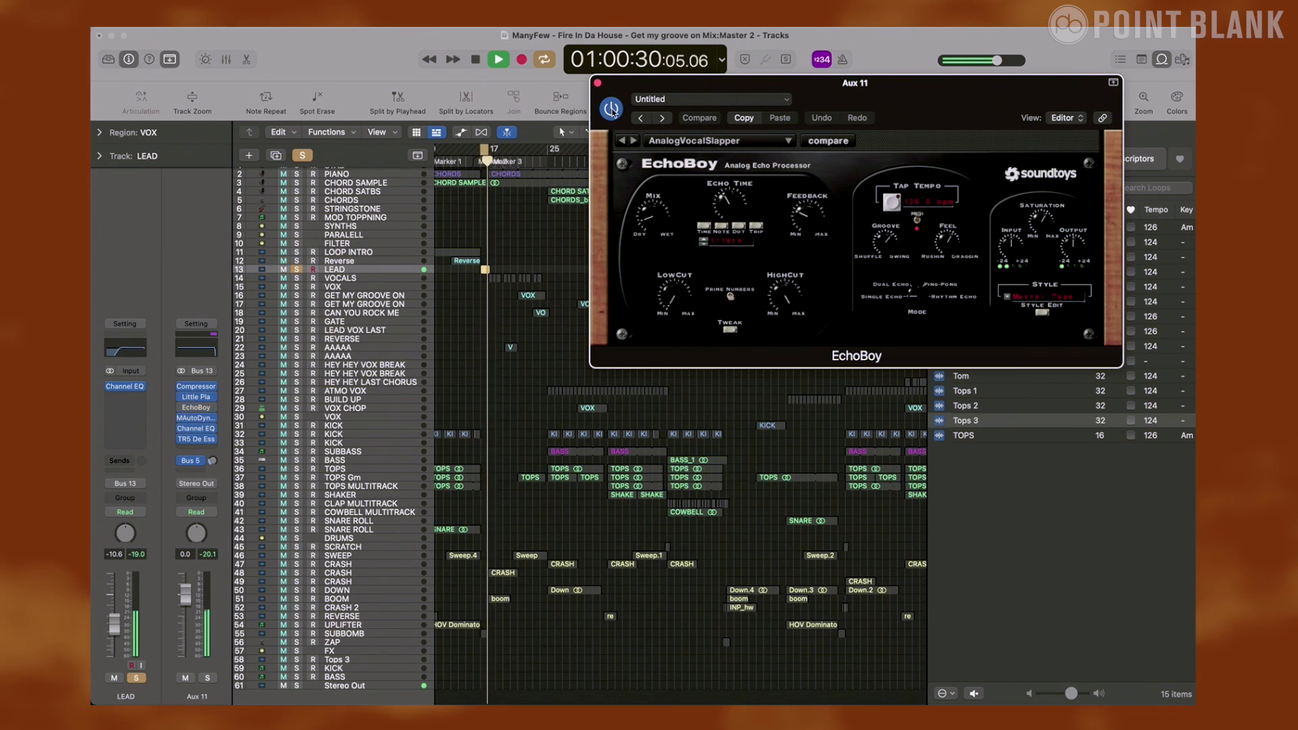
{"action": "left_click", "coordinate": [597, 82]}
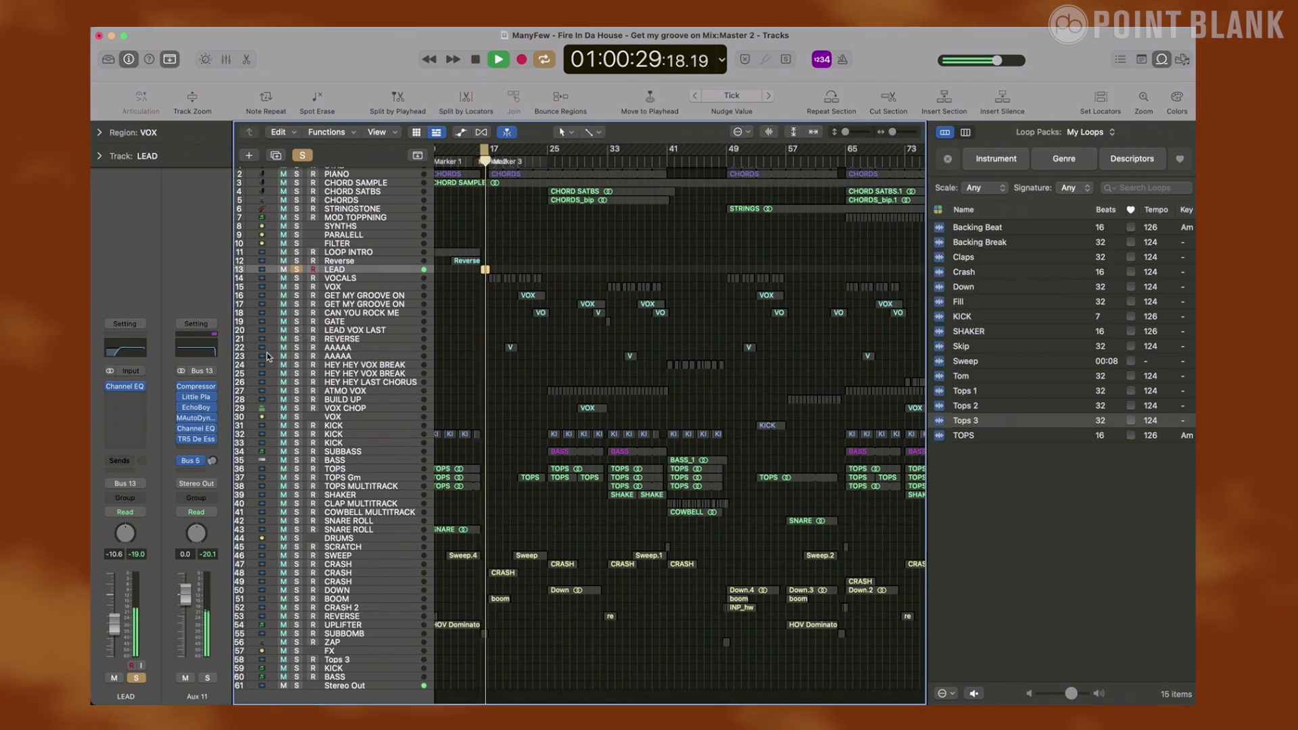
- Compare the looped LEAD vocal with MAutoDynamicEq on Aux 11 bypassed and enabled
{"action": "left_click", "coordinate": [196, 418]}
{"action": "left_click_drag", "start_coordinate": [692, 212], "coordinate": [669, 98]}
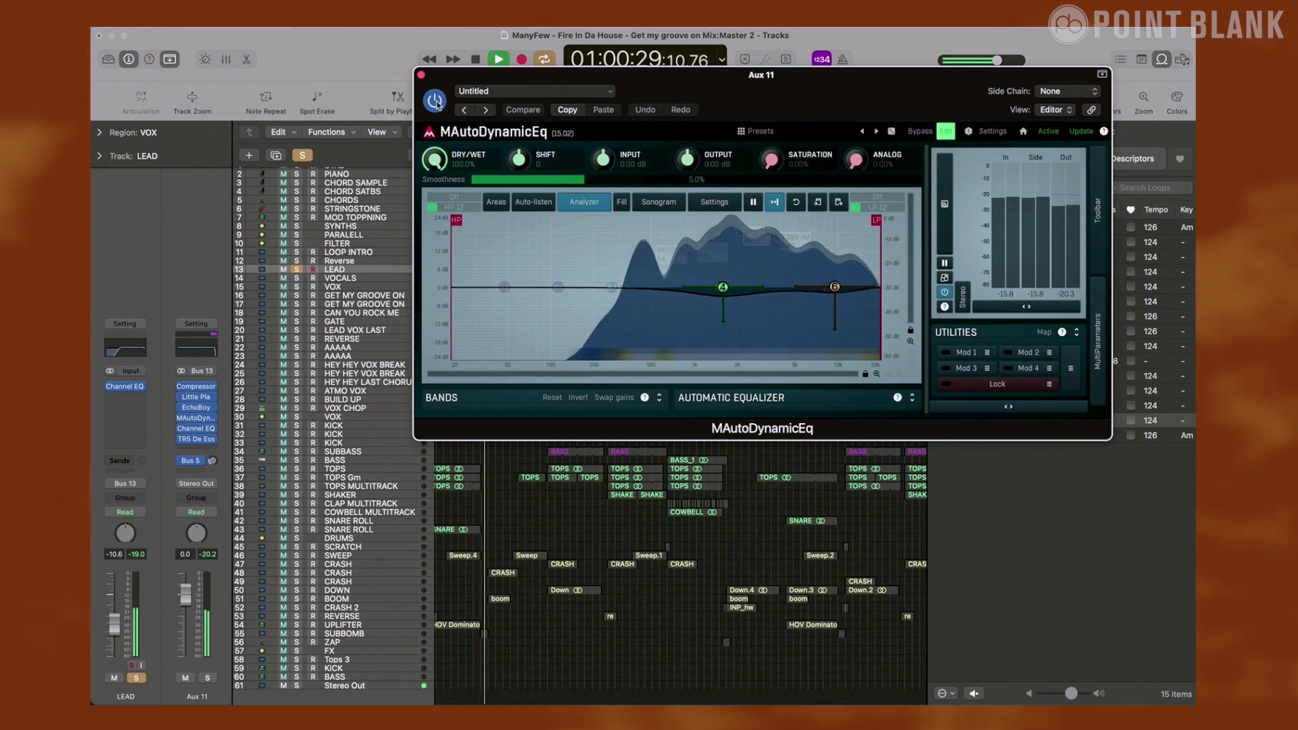
{"action": "left_click", "coordinate": [436, 101]}
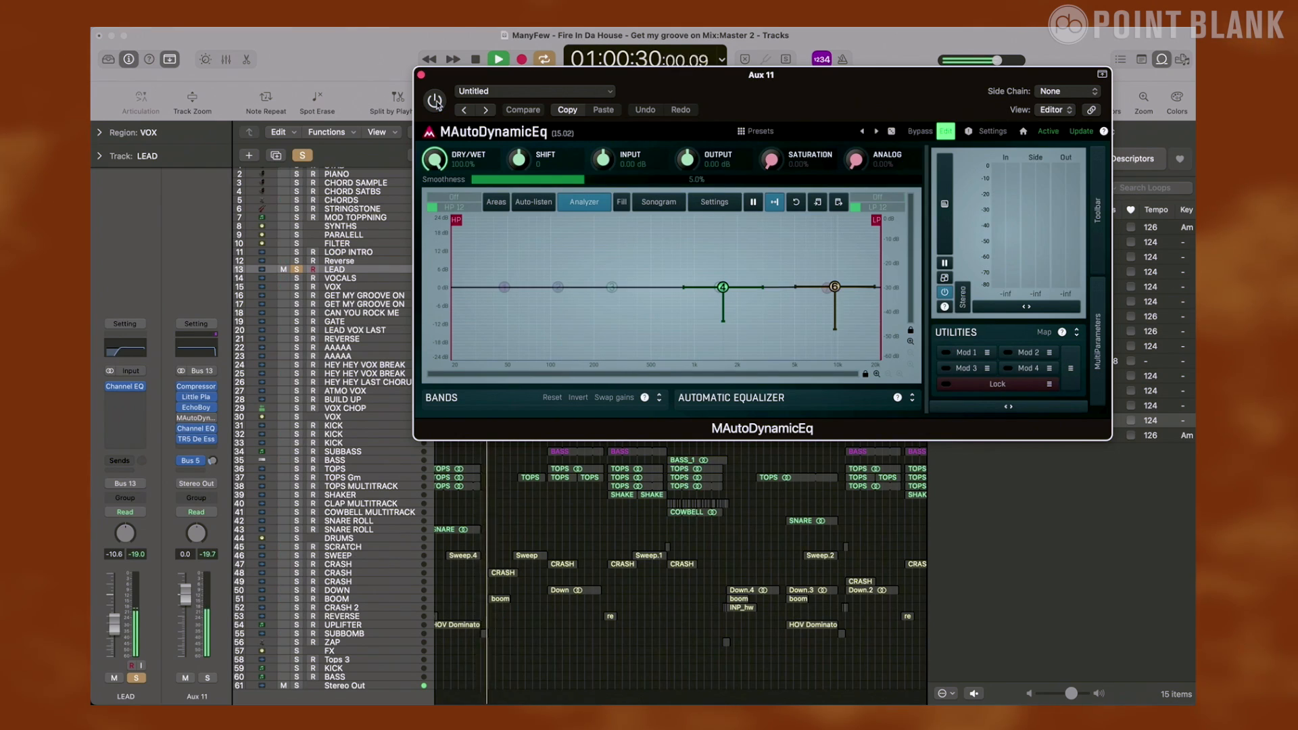
{"action": "left_click", "coordinate": [435, 101]}
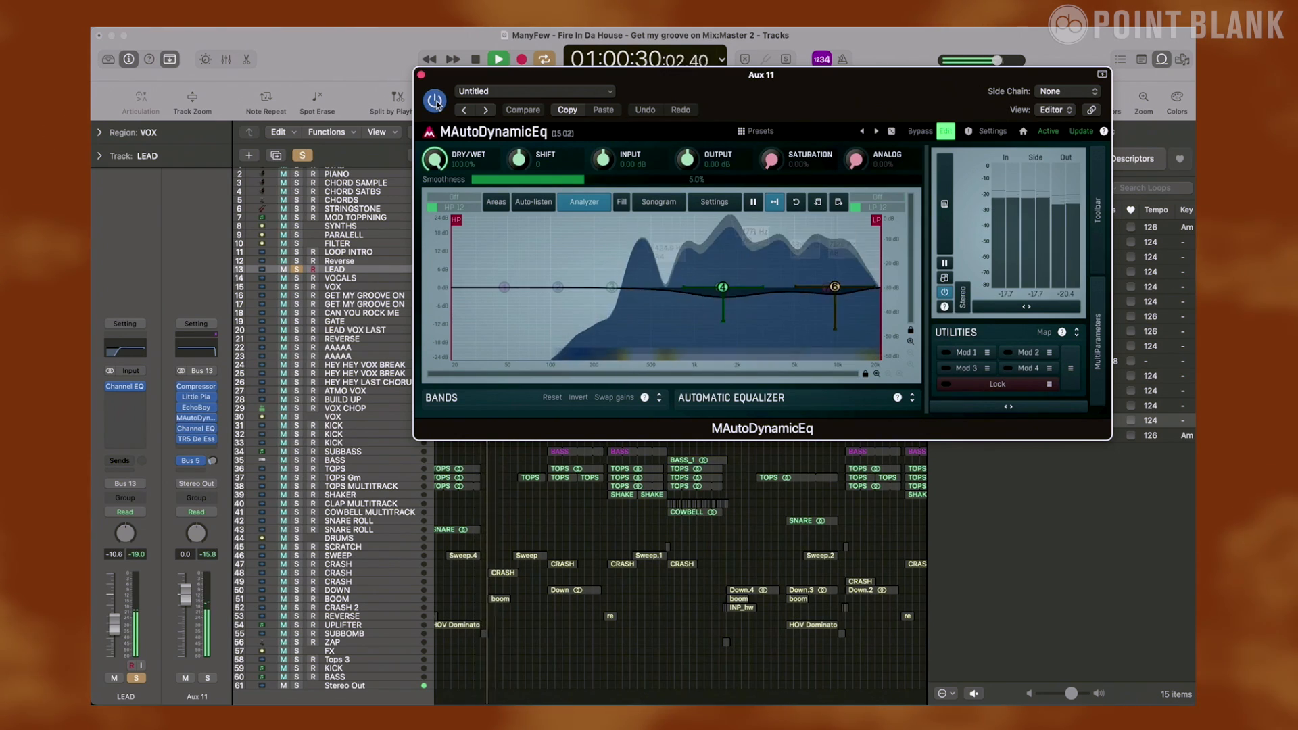
{"action": "key", "text": "space"}
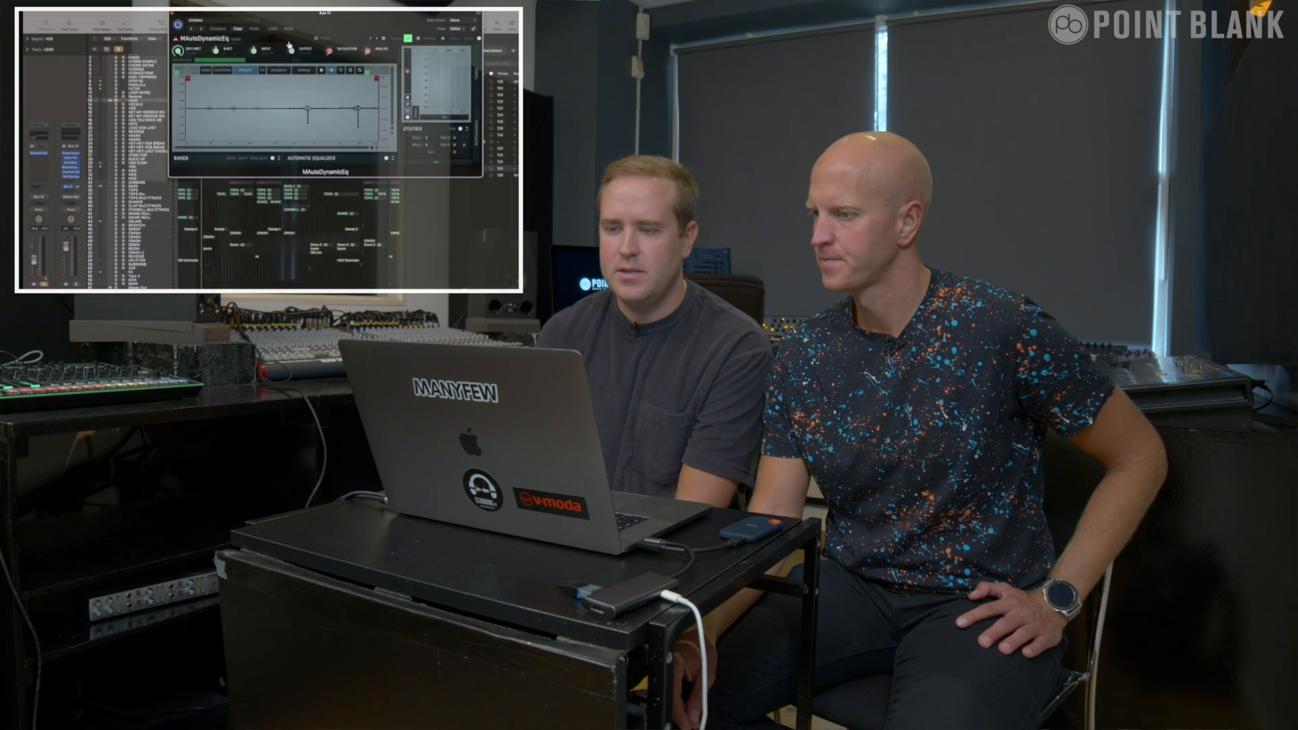
- Replay the looped LEAD vocal to examine how MAutoDynamicEq's bands react, and close the plug-in
{"action": "left_click_drag", "start_coordinate": [290, 20], "coordinate": [288, 5]}
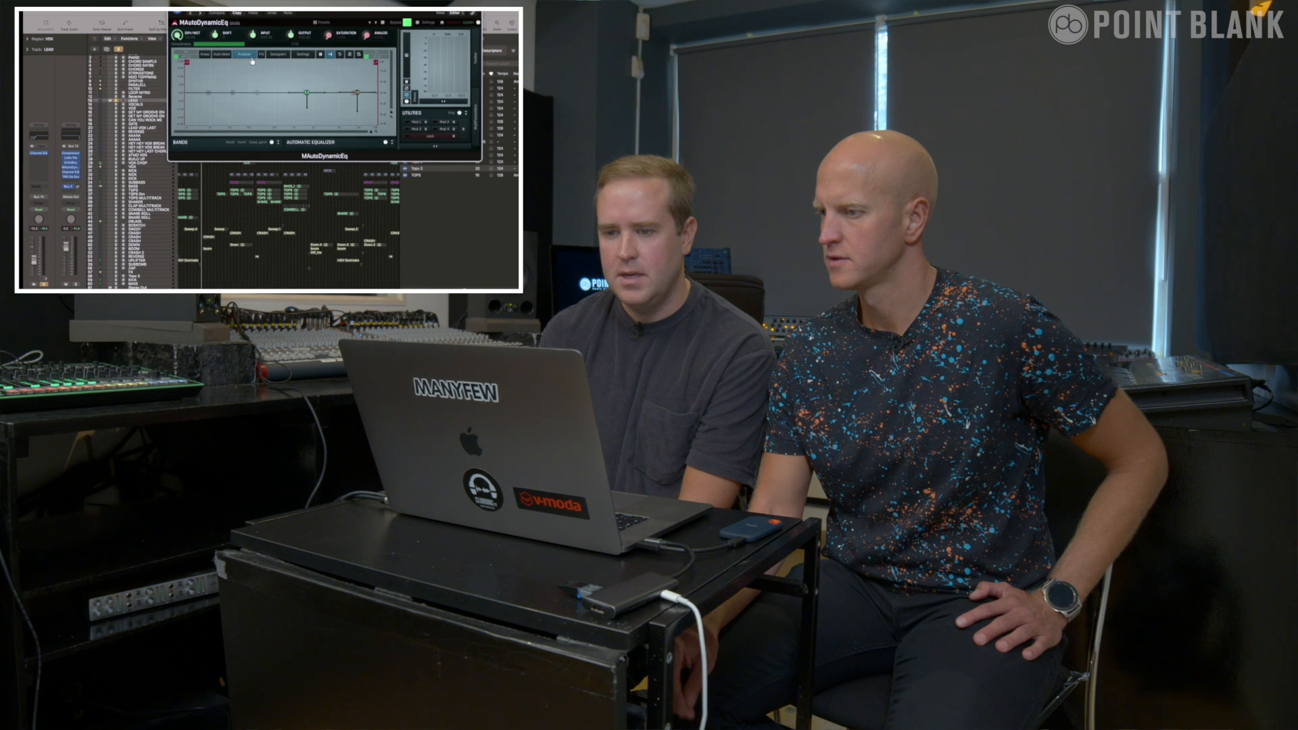
{"action": "key", "text": "space"}
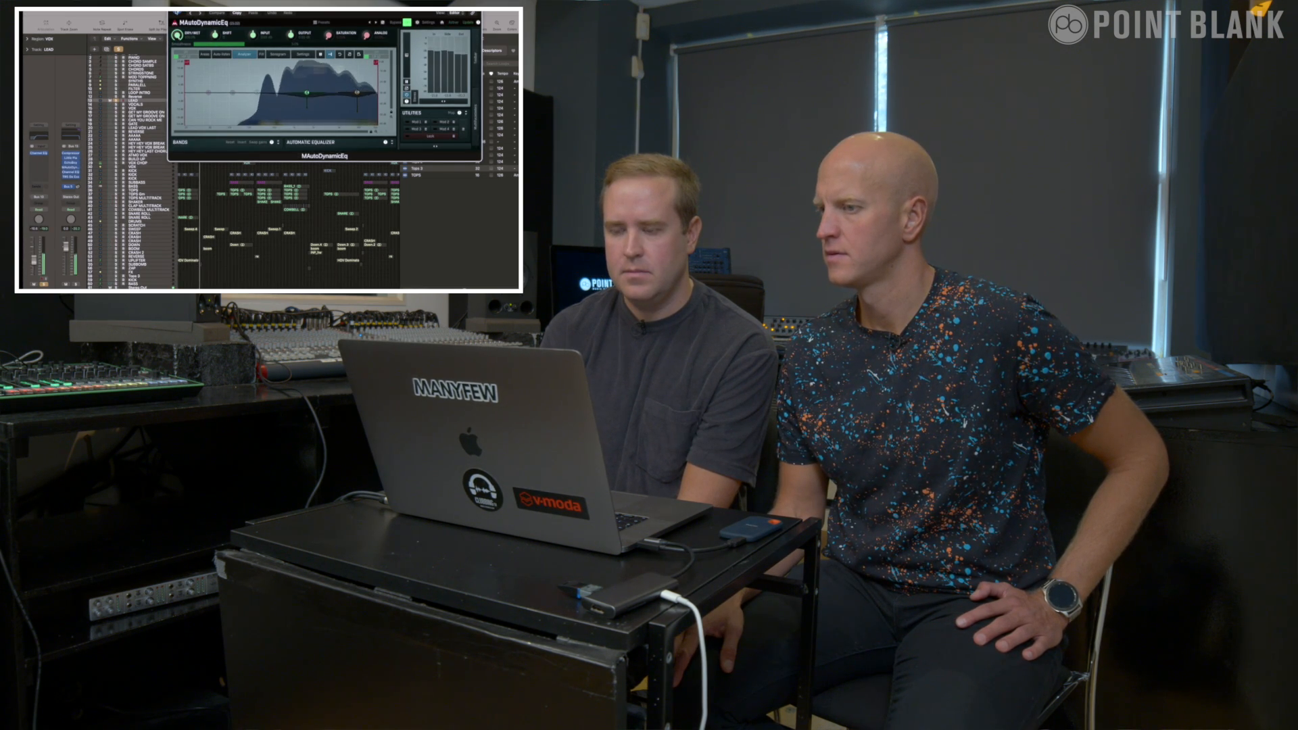
{"action": "key", "text": "space"}
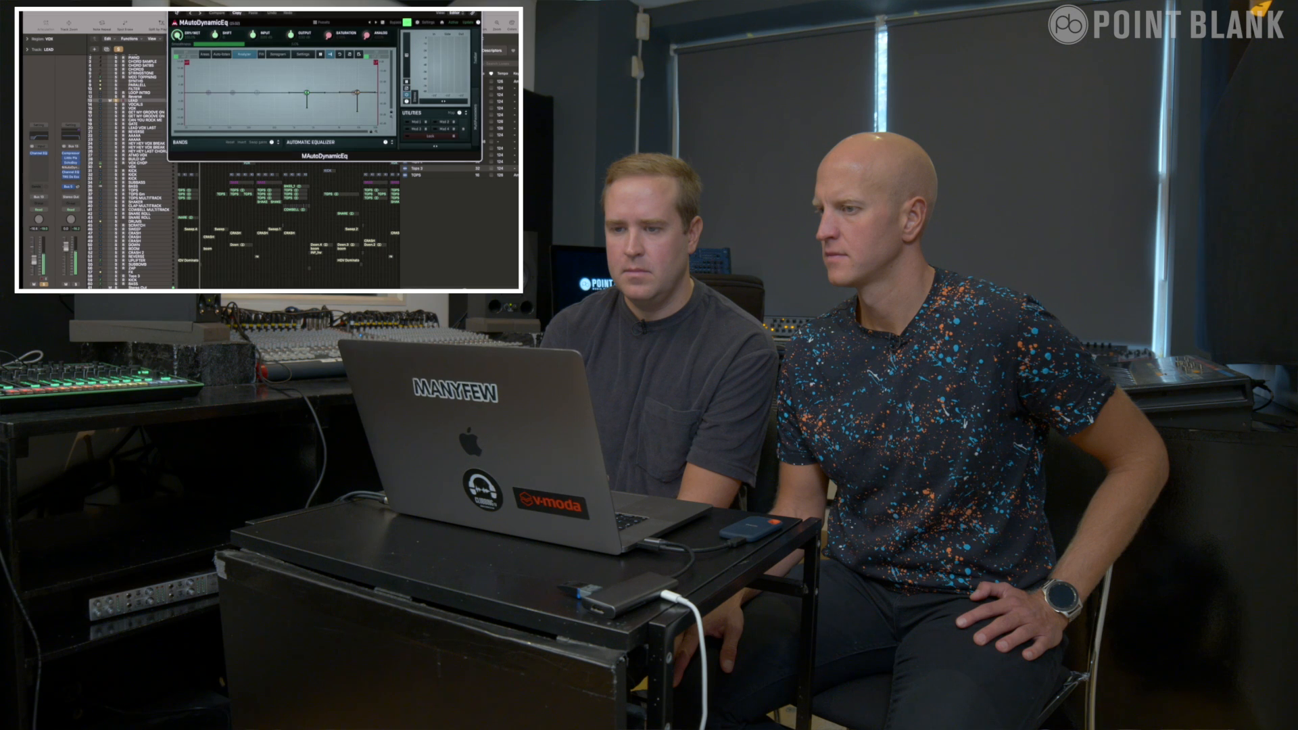
{"action": "key", "text": "space"}
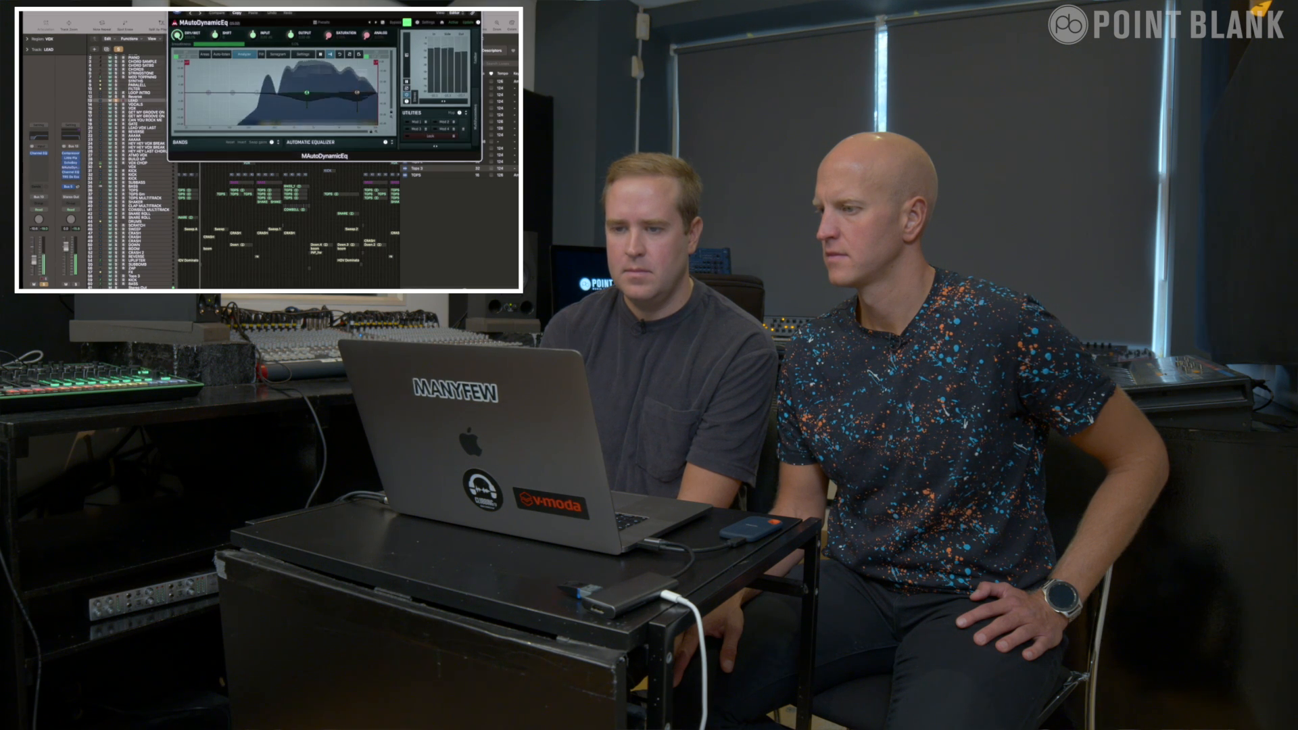
{"action": "key", "text": "super+w"}
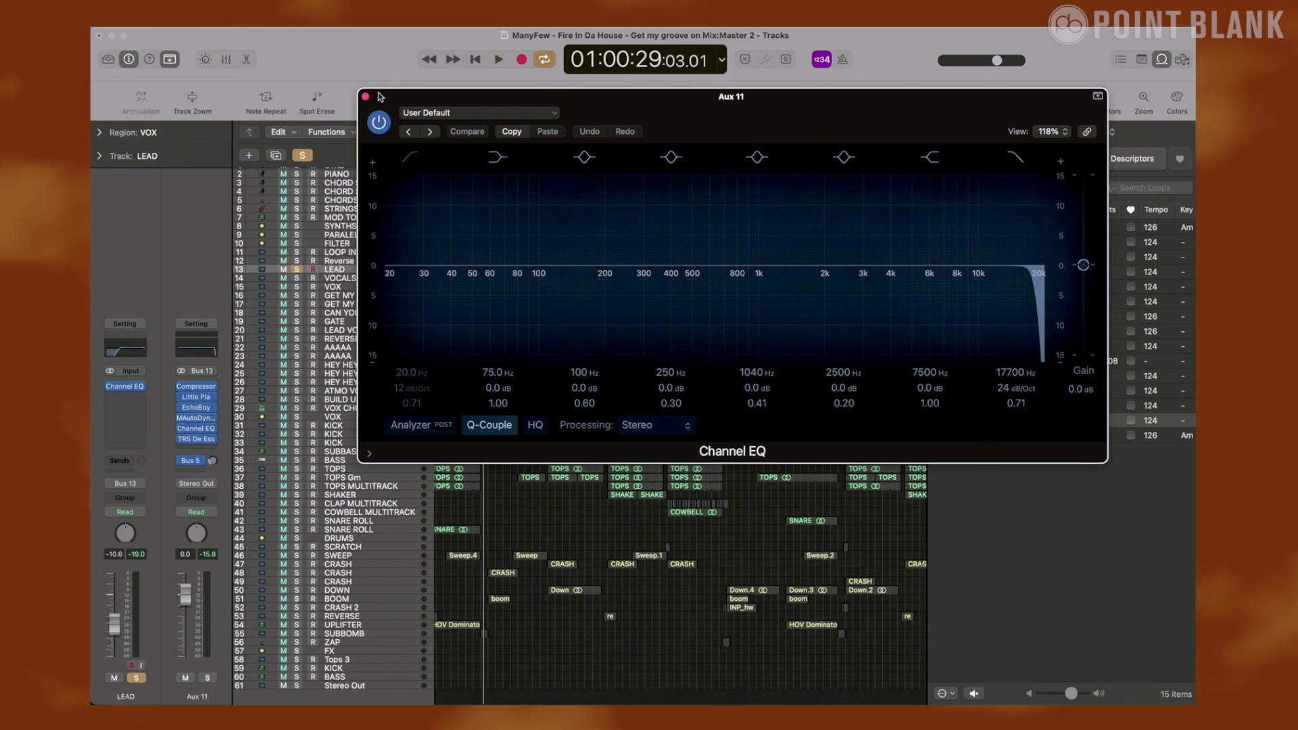
- Close the Aux 11 Channel EQ and compare the looped LEAD vocal with TR5 De Esser bypassed and enabled
{"action": "left_click", "coordinate": [367, 98]}
{"action": "left_click", "coordinate": [197, 439]}
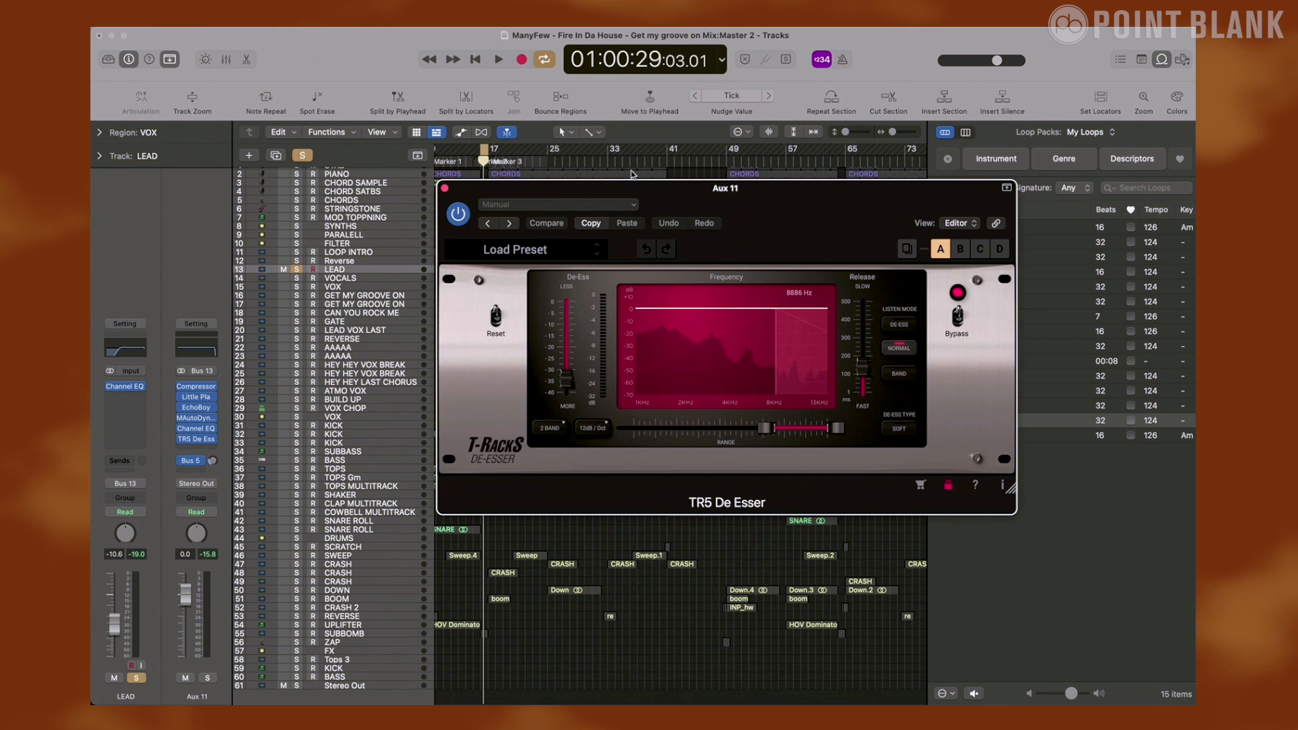
{"action": "left_click_drag", "start_coordinate": [751, 200], "coordinate": [1017, 90]}
{"action": "key", "text": "space"}
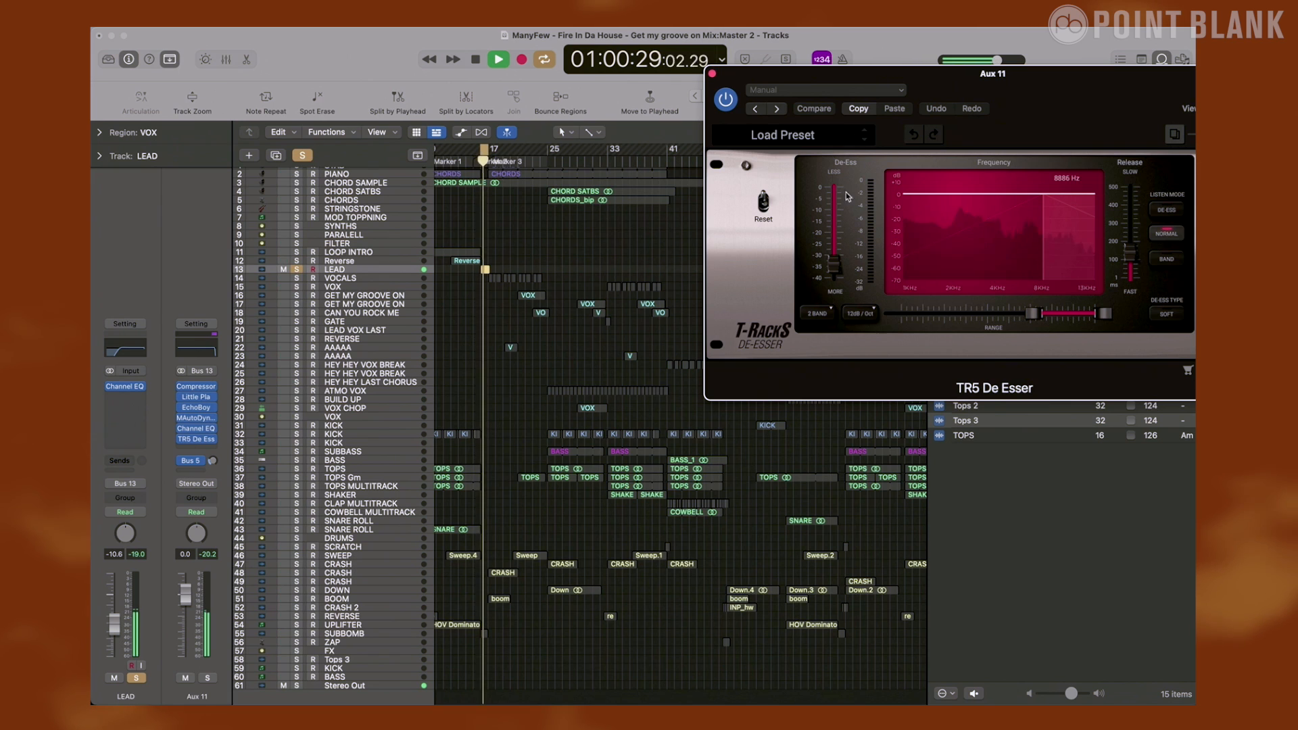
{"action": "left_click", "coordinate": [733, 107]}
{"action": "key", "text": "space"}
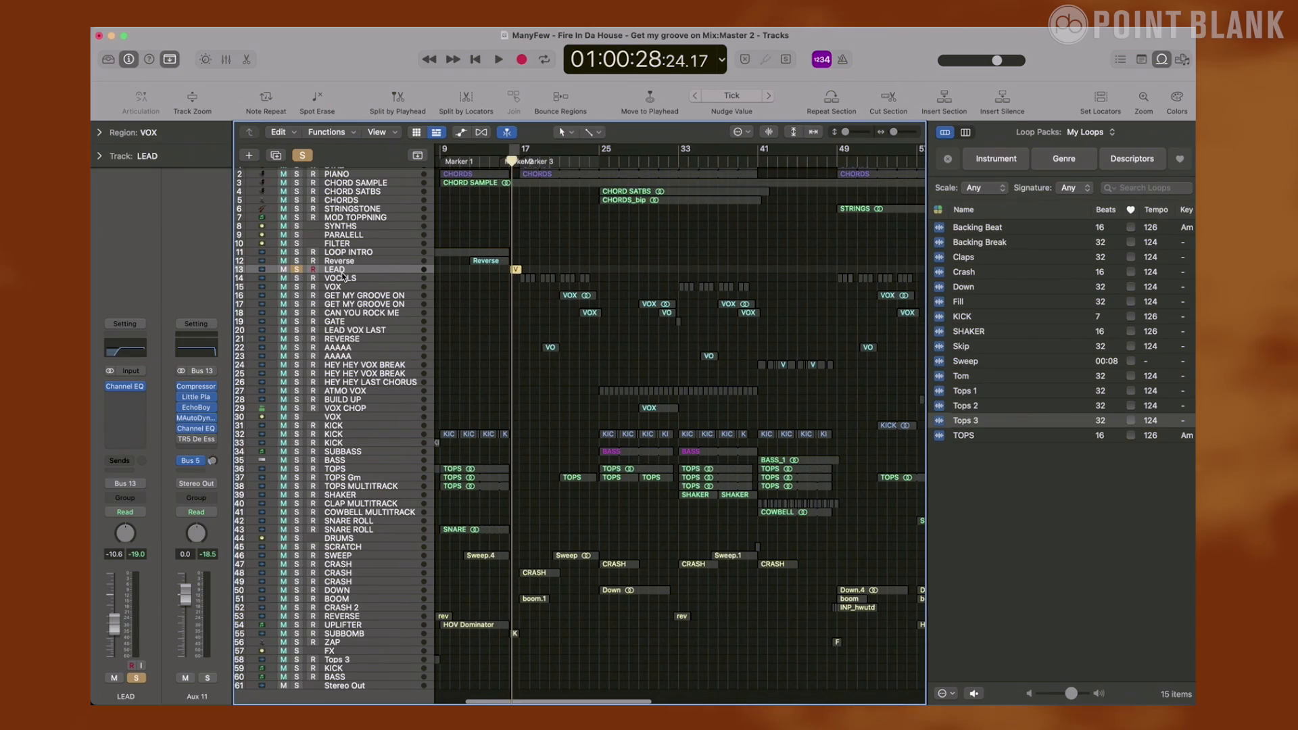
- Unsolo the LEAD vocal and set the cycle range to bars 25–33
{"action": "key", "text": "s"}
{"action": "left_click_drag", "start_coordinate": [596, 153], "coordinate": [665, 154]}
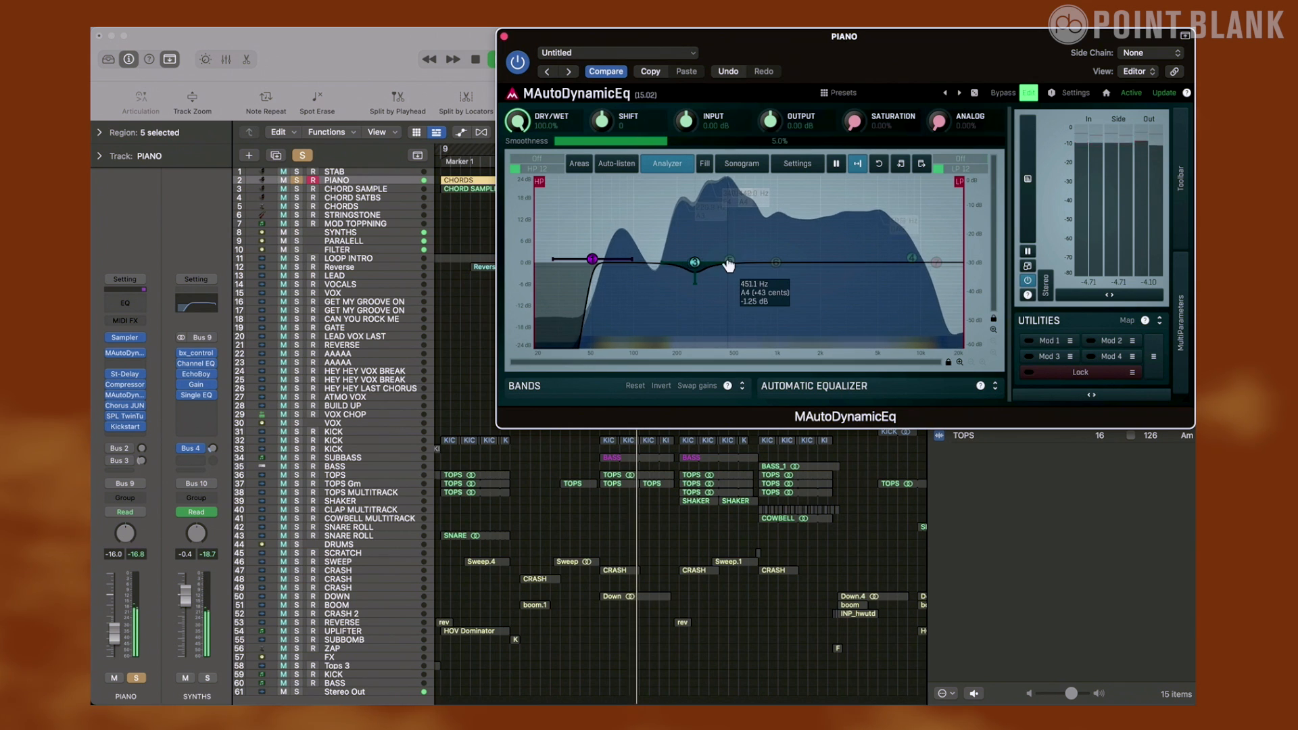
- Enable a dynamic band near 451 Hz in PIANO's MAutoDynamicEq, adjust the low band near 49 Hz, and close the plug-in
{"action": "double_click", "coordinate": [729, 262]}
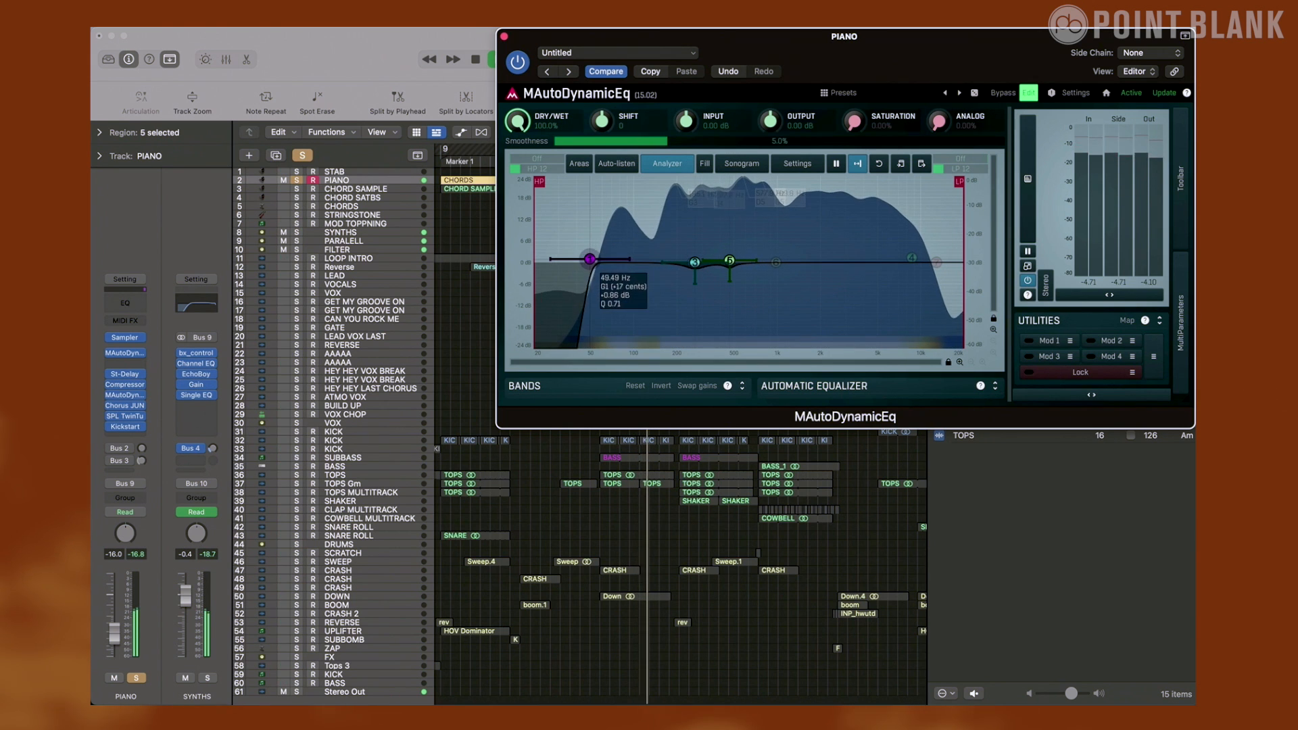
{"action": "mouse_move", "coordinate": [615, 263]}
{"action": "left_mouse_down"}
{"action": "mouse_move", "coordinate": [733, 264]}
{"action": "mouse_move", "coordinate": [614, 259]}
{"action": "left_mouse_up"}
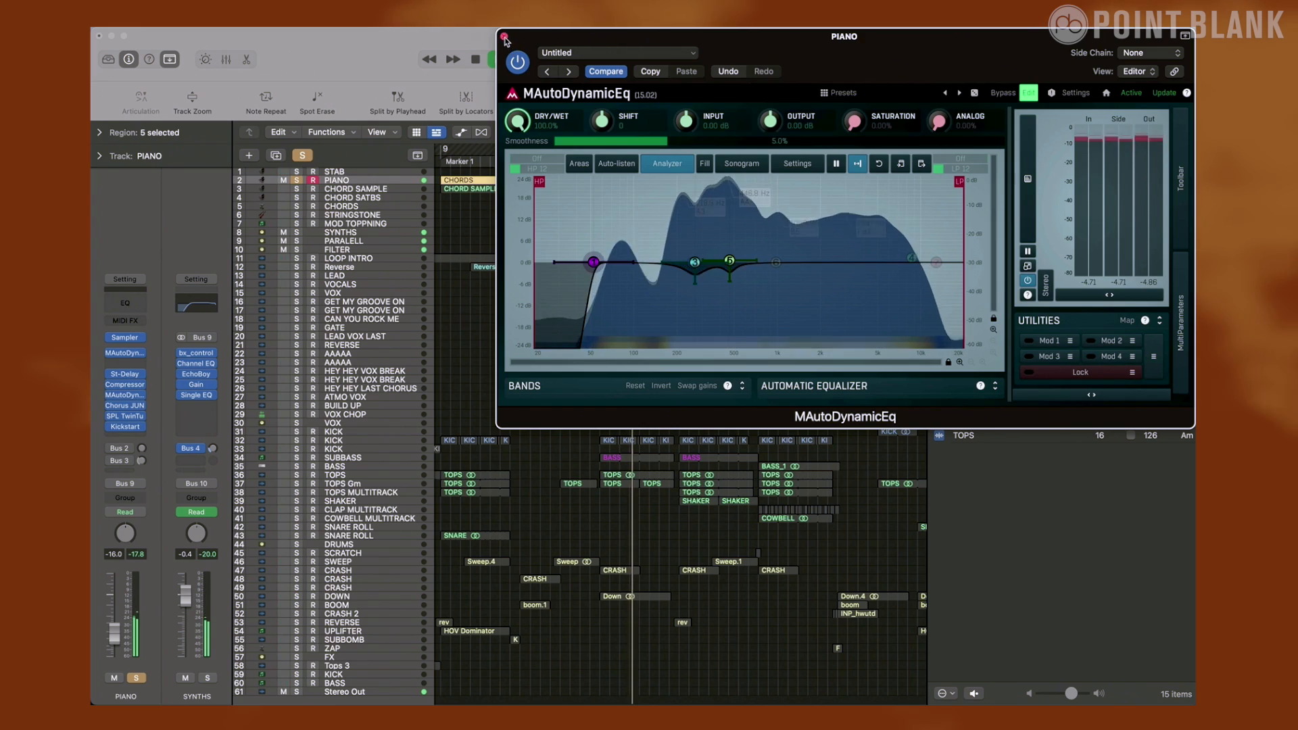
{"action": "left_click", "coordinate": [504, 36]}
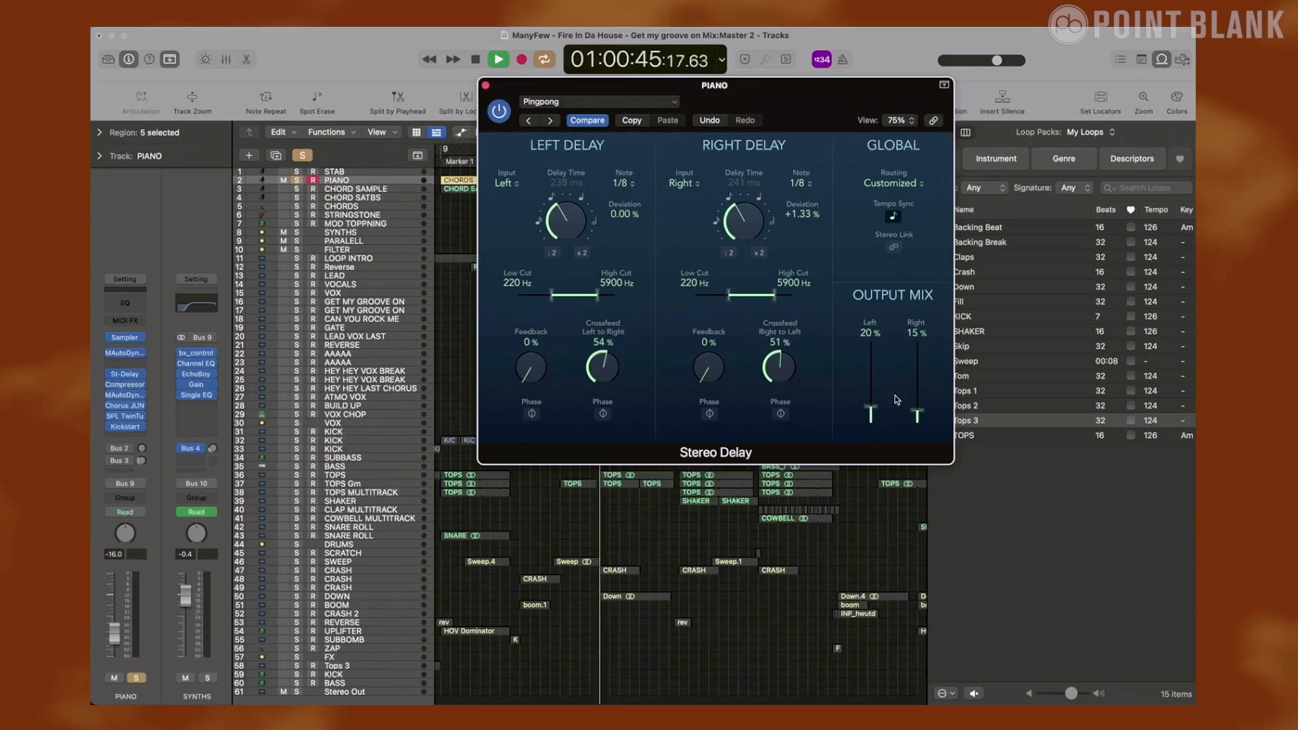
- Raise the Stereo Delay's right output mix and lower the Compressor's threshold on PIANO
{"action": "left_click_drag", "start_coordinate": [918, 413], "coordinate": [919, 404]}
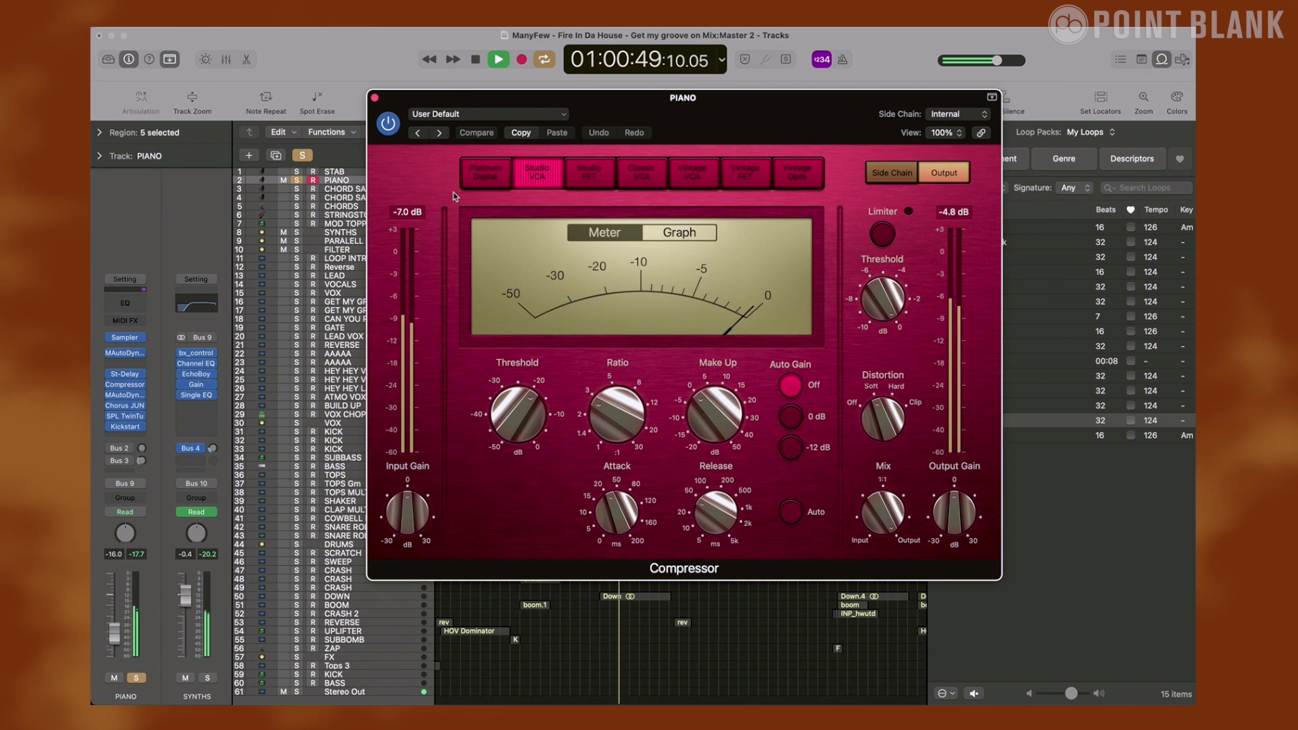
{"action": "left_click_drag", "start_coordinate": [520, 417], "coordinate": [527, 468]}
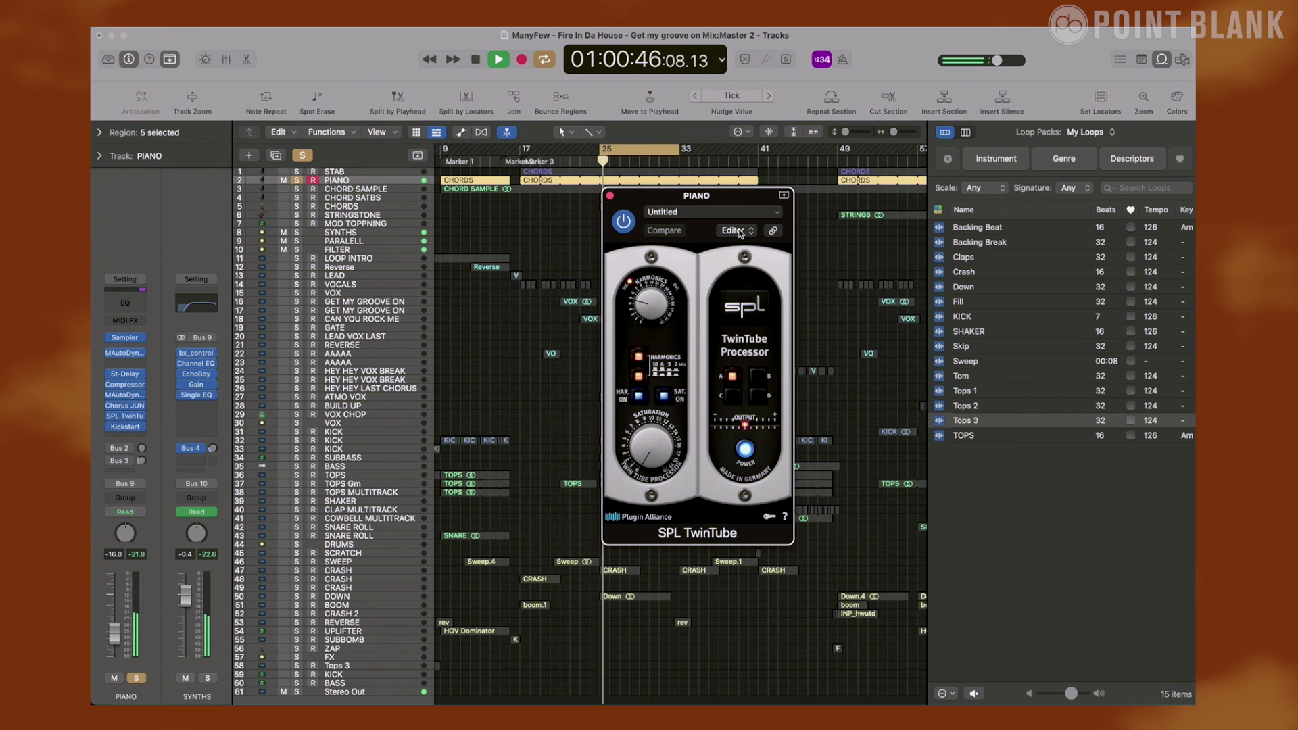
- Compare the looped PIANO with SPL TwinTube and Kickstart bypassed and enabled, and close Kickstart
{"action": "left_click", "coordinate": [624, 223]}
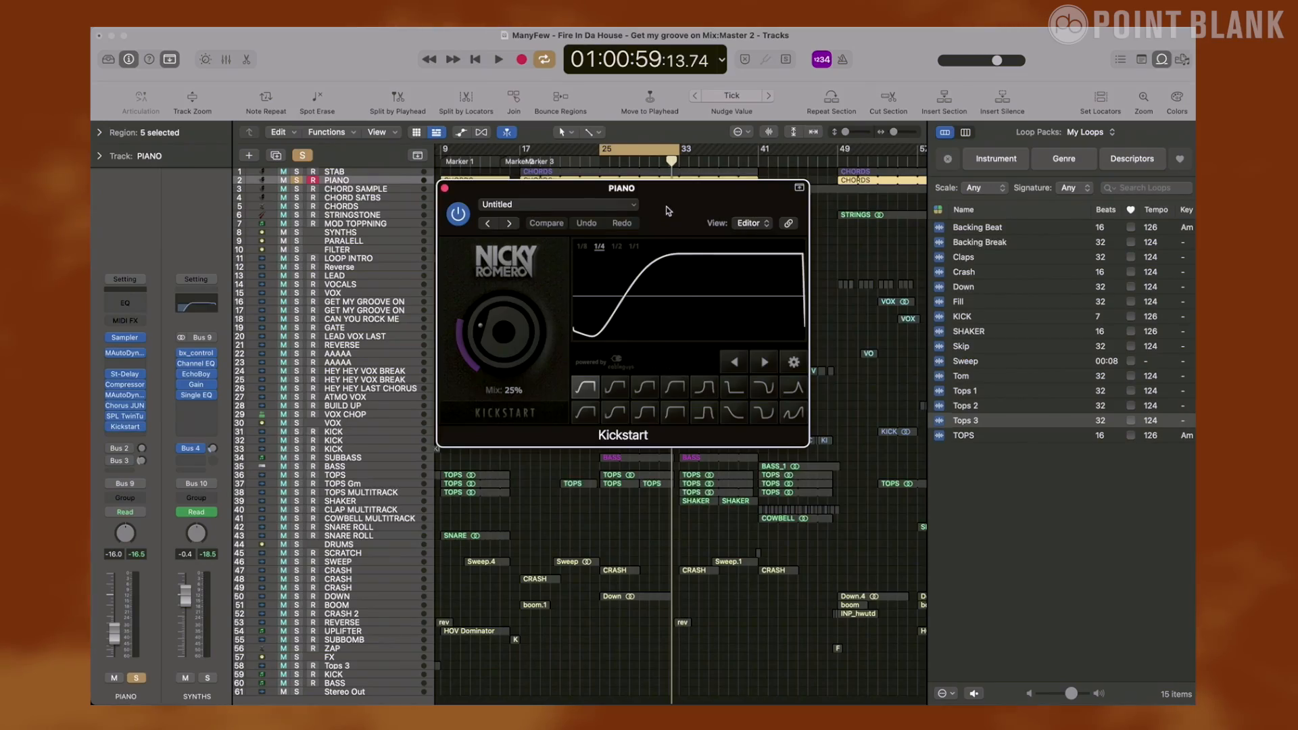
{"action": "left_click_drag", "start_coordinate": [669, 211], "coordinate": [726, 280]}
{"action": "key", "text": "space"}
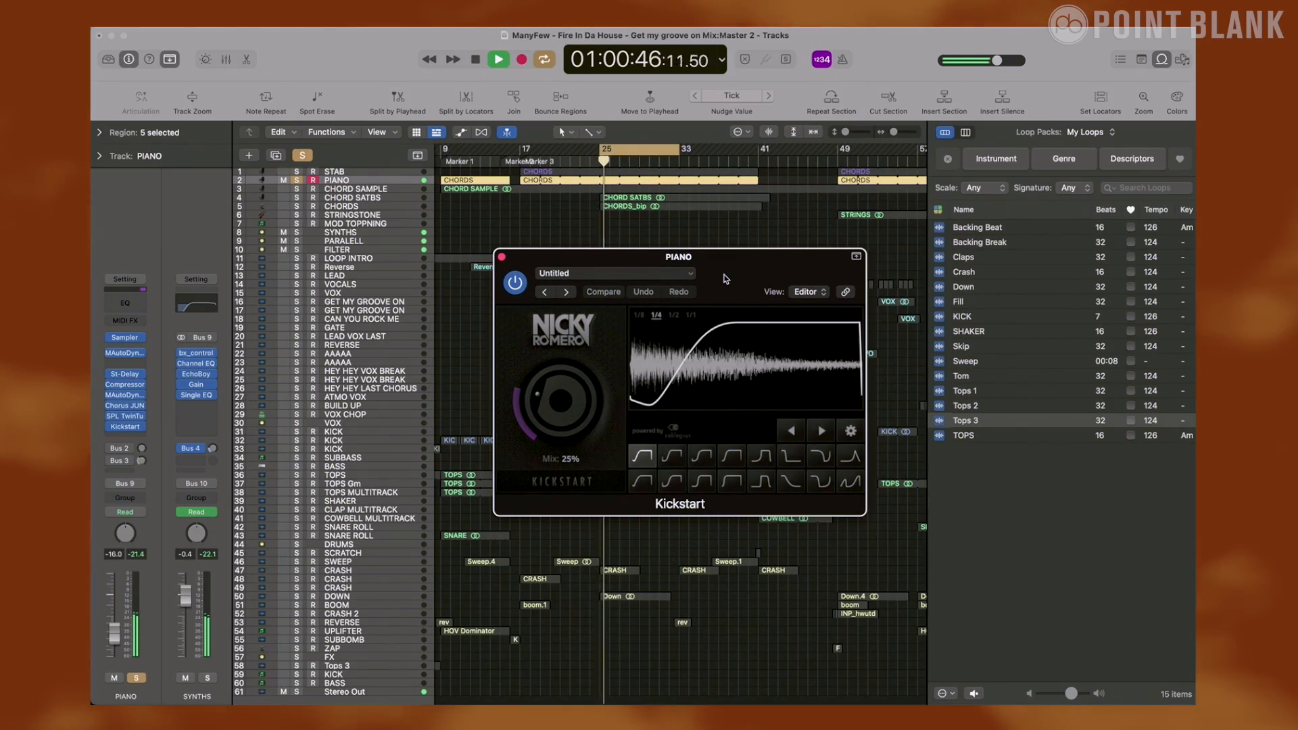
{"action": "left_click", "coordinate": [518, 284]}
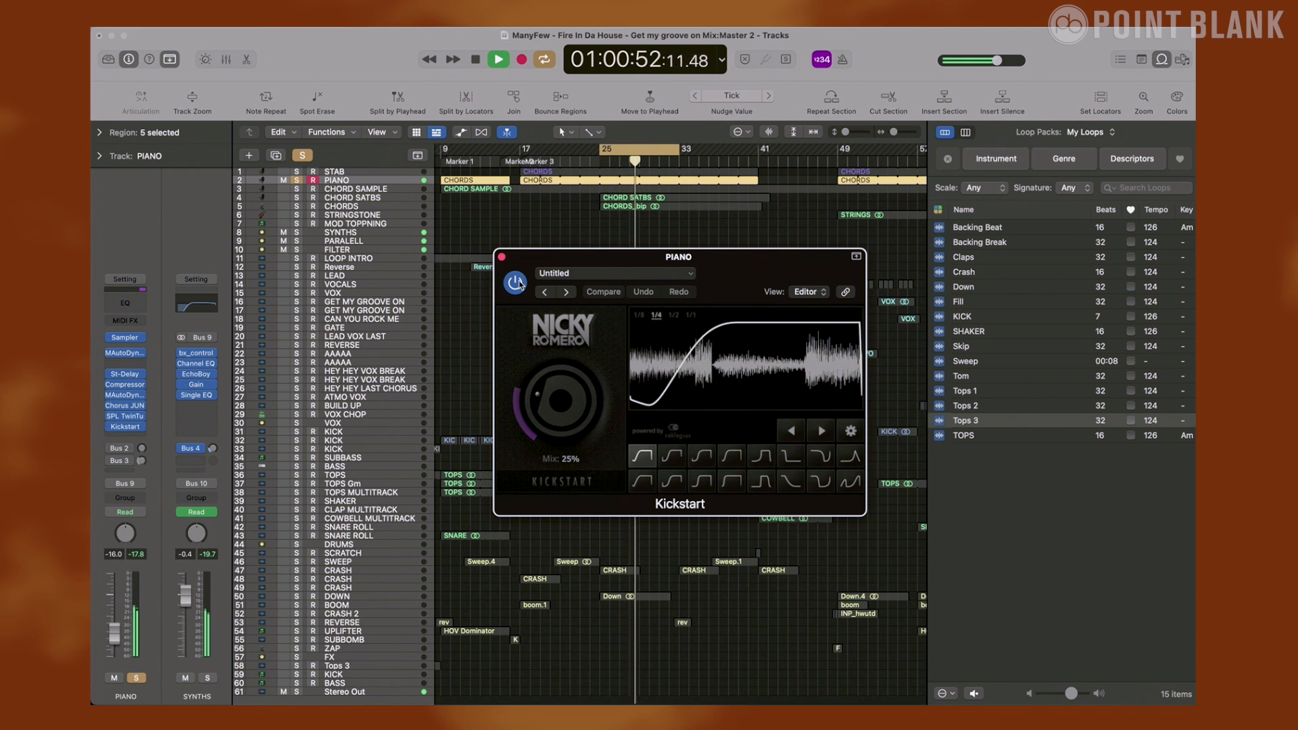
{"action": "key", "text": "space"}
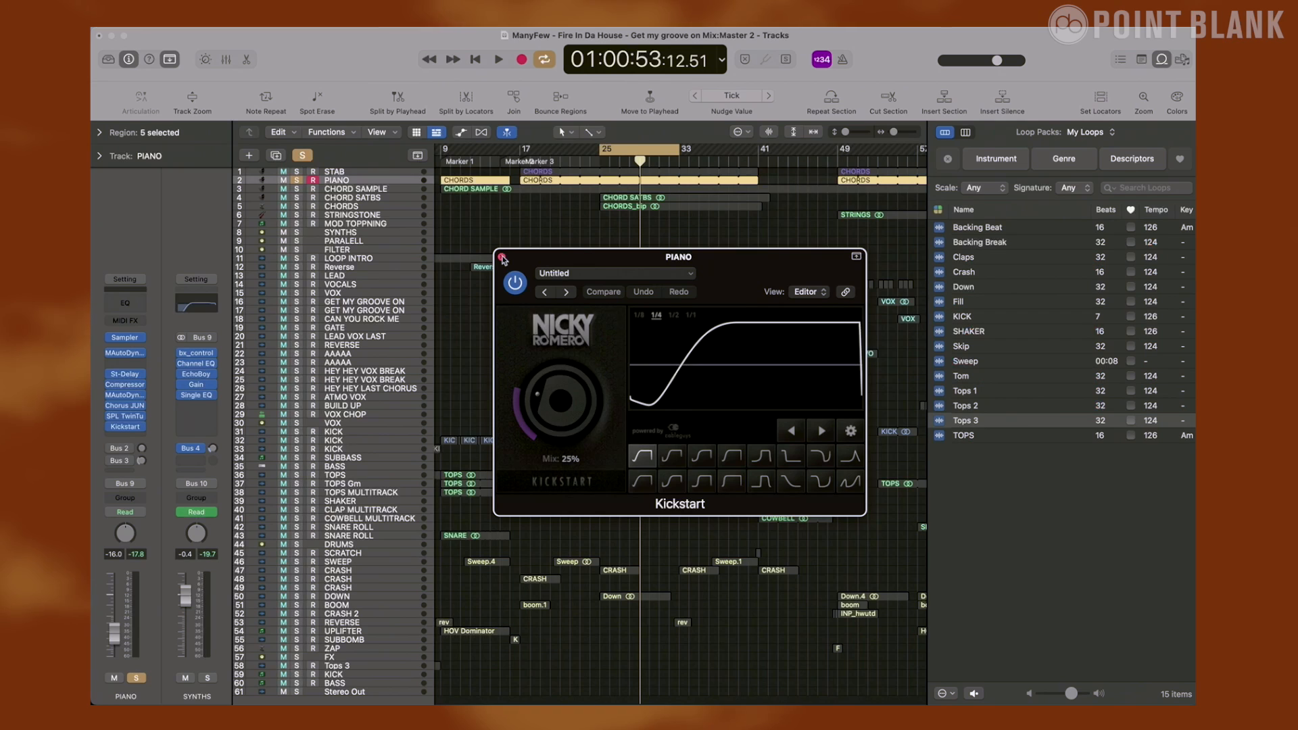
{"action": "left_click", "coordinate": [502, 258]}
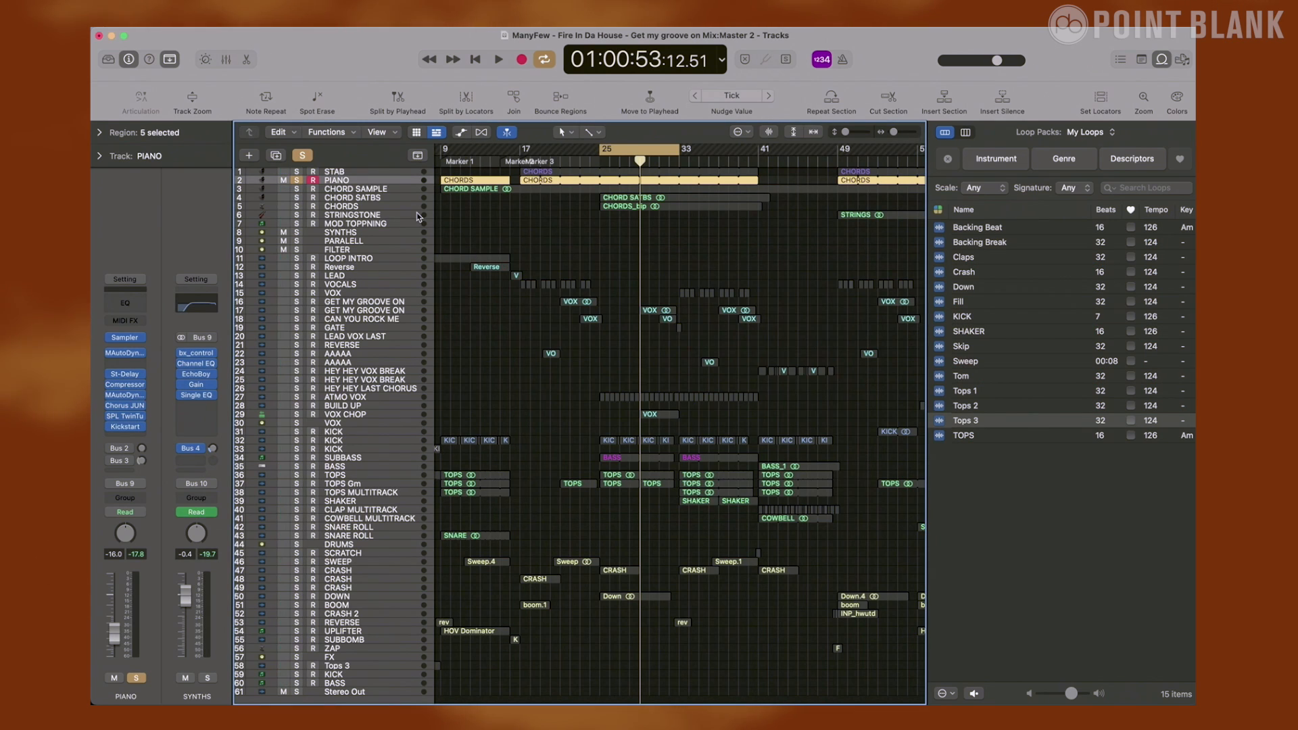
- Audition PIANO with its effects chain bypassed and compare the SYNTHS bus with bx_control V2 off and on
{"action": "left_click", "coordinate": [198, 355]}
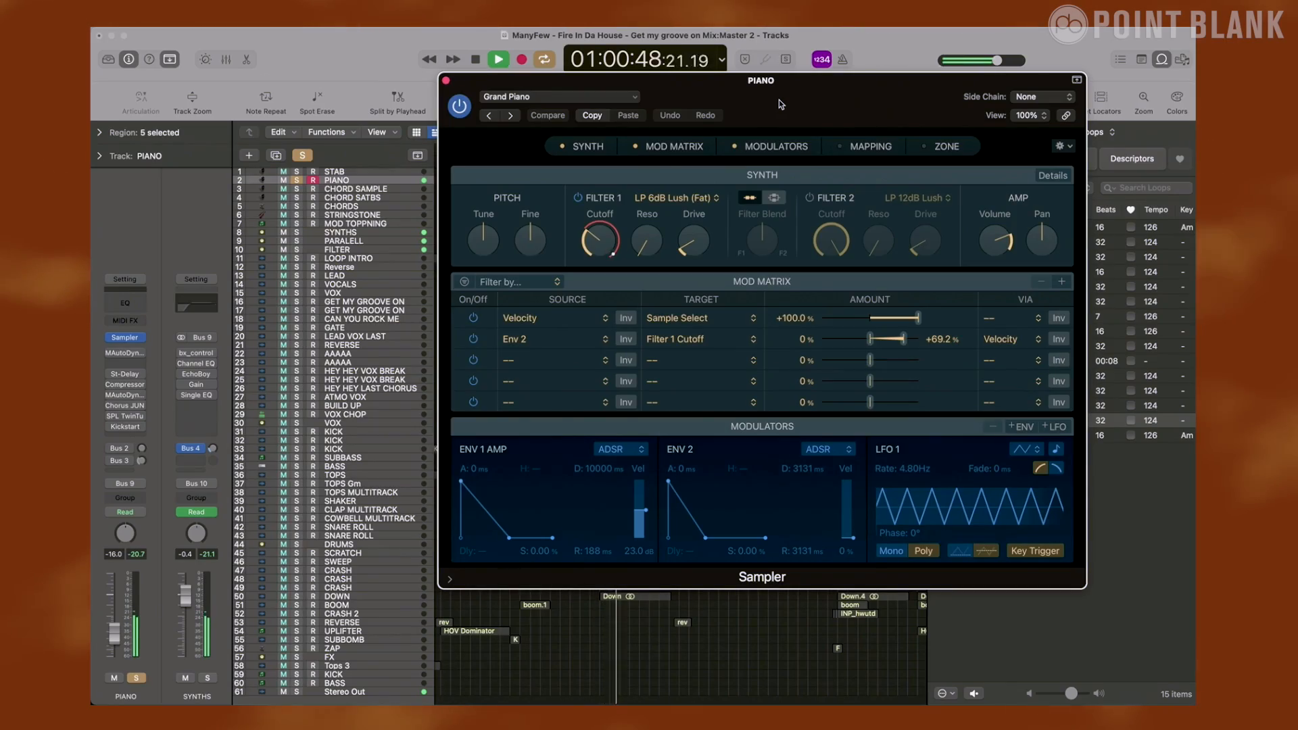
{"action": "key", "text": "space"}
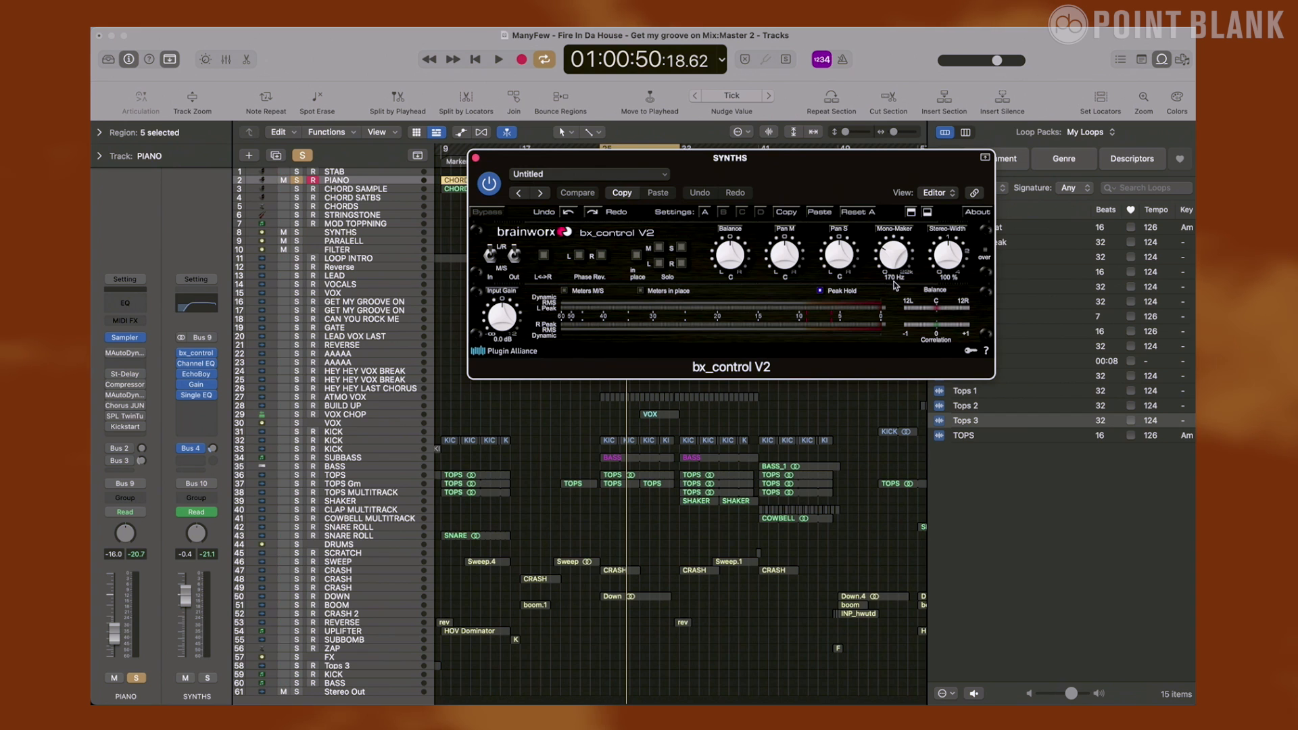
{"action": "key", "text": "space"}
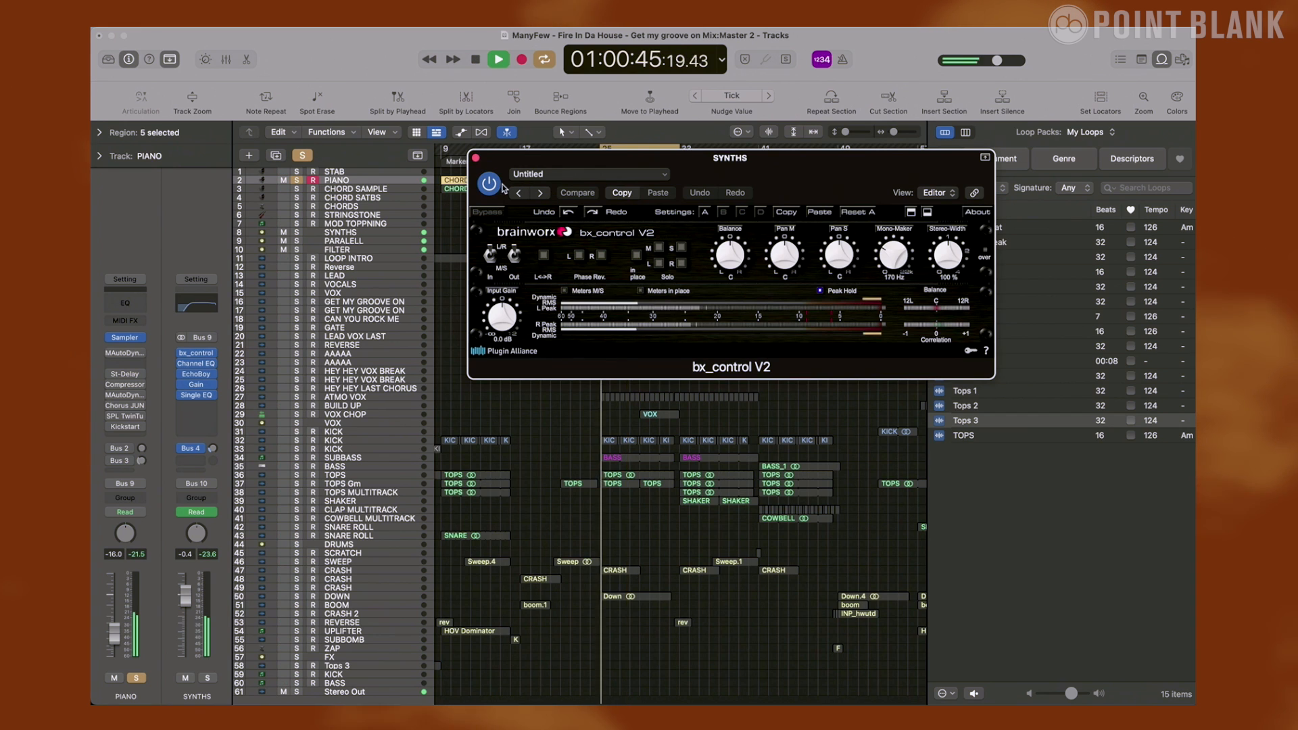
{"action": "left_click", "coordinate": [489, 184]}
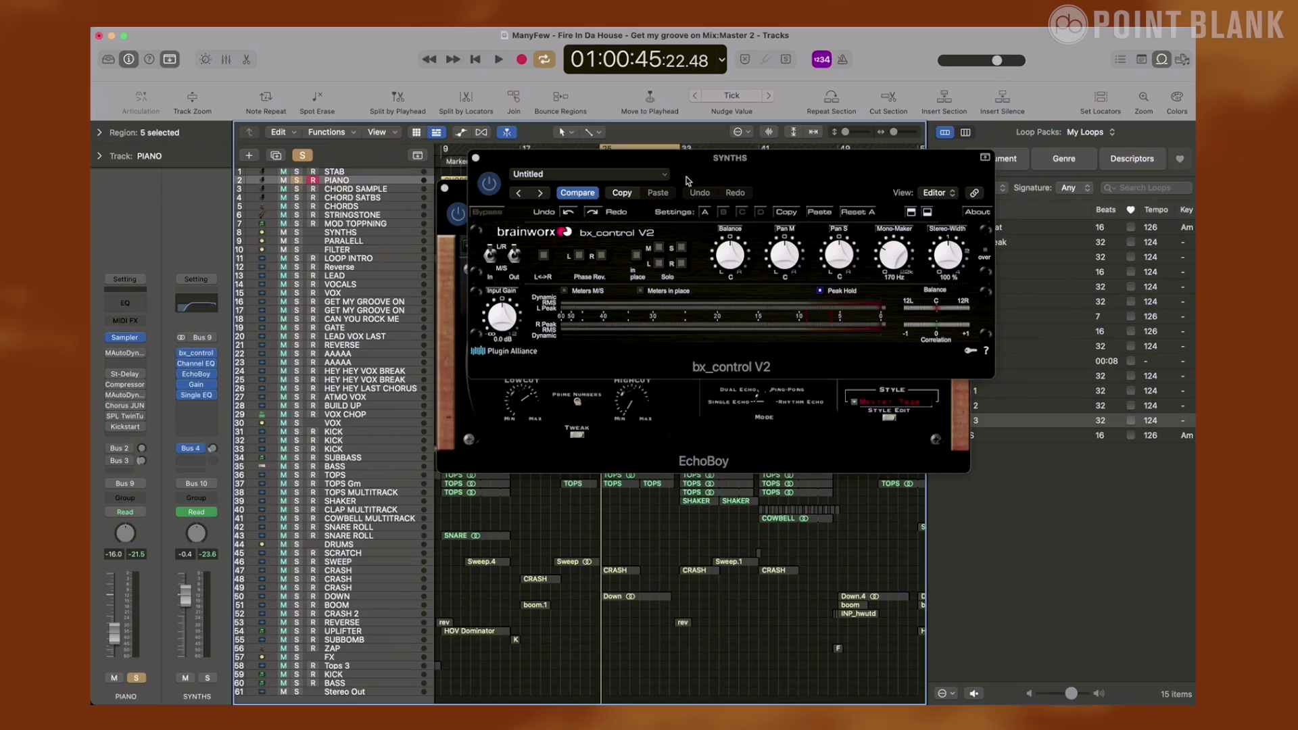
{"action": "mouse_move", "coordinate": [800, 190]}
{"action": "left_mouse_down"}
{"action": "mouse_move", "coordinate": [800, 163]}
{"action": "mouse_move", "coordinate": [800, 176]}
{"action": "left_mouse_up"}
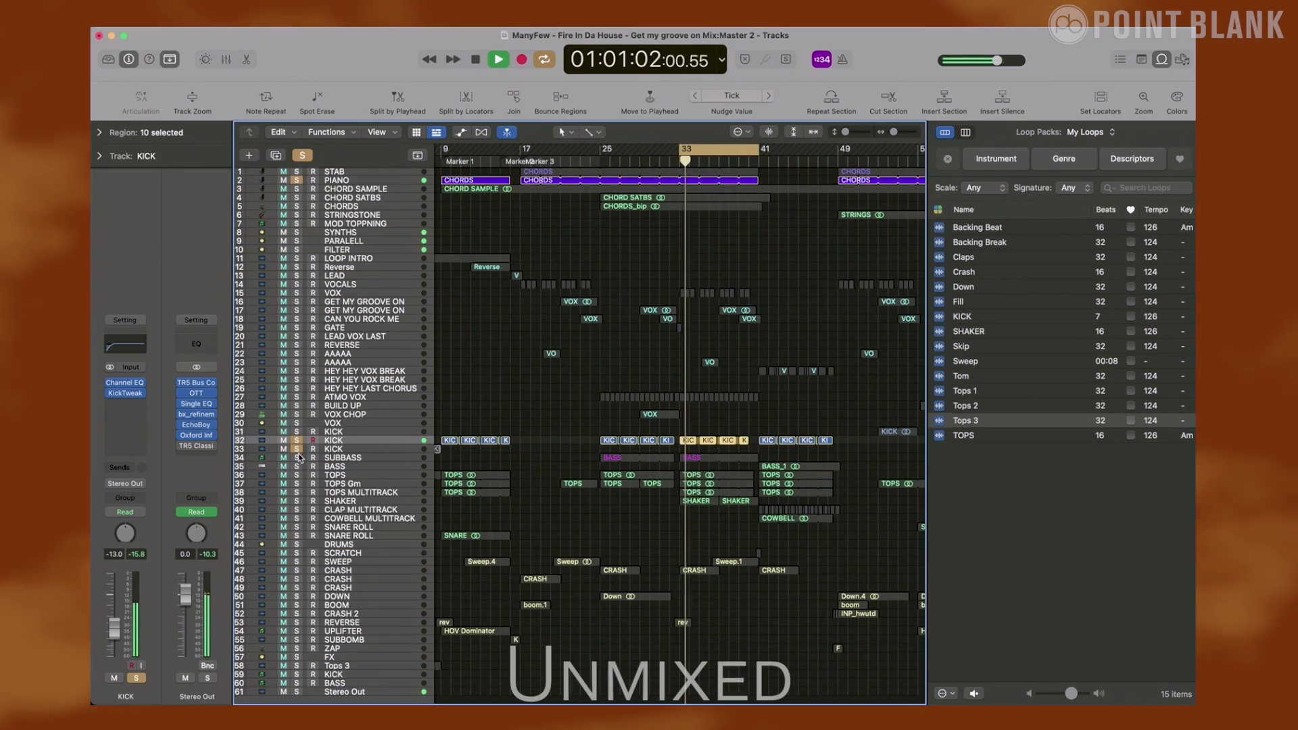
- Solo SUBBASS alongside PIANO and KICK in the bars 33–41 loop, trying the BASS track in solo as well
{"action": "left_click", "coordinate": [297, 466]}
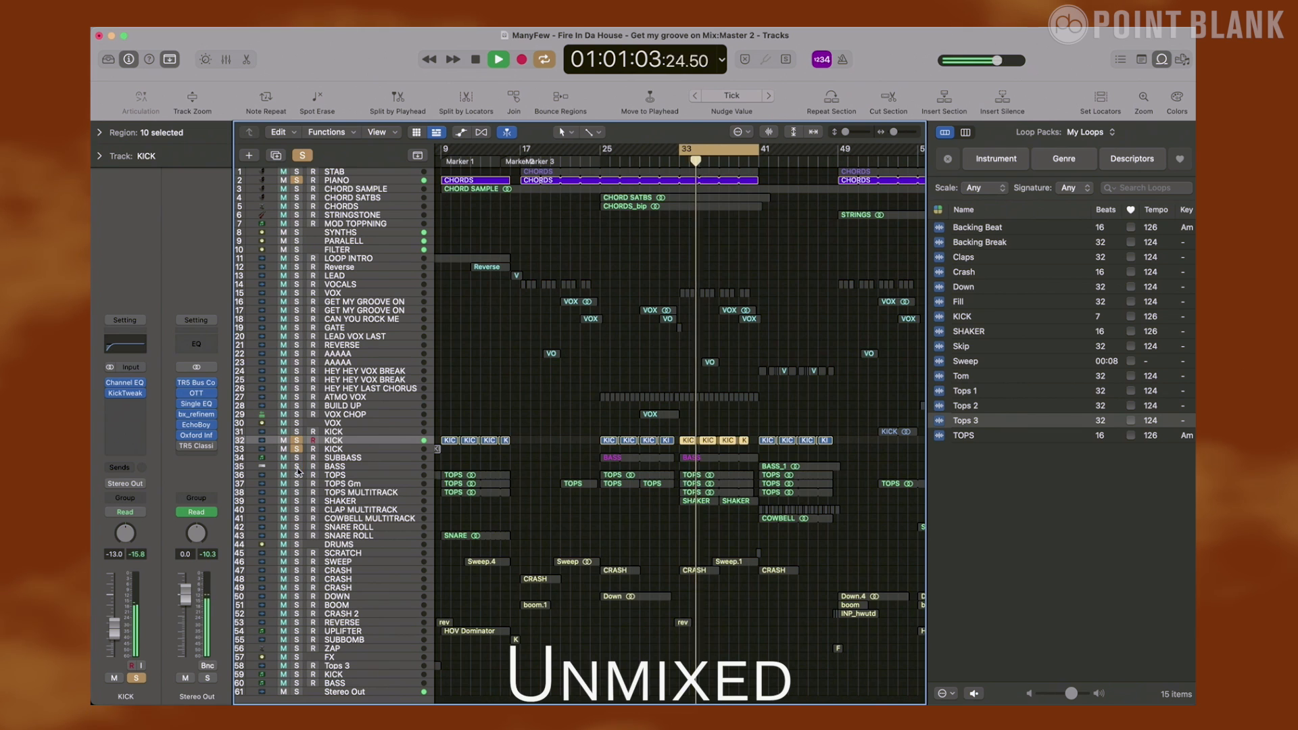
{"action": "left_click", "coordinate": [296, 458]}
{"action": "left_click", "coordinate": [297, 466]}
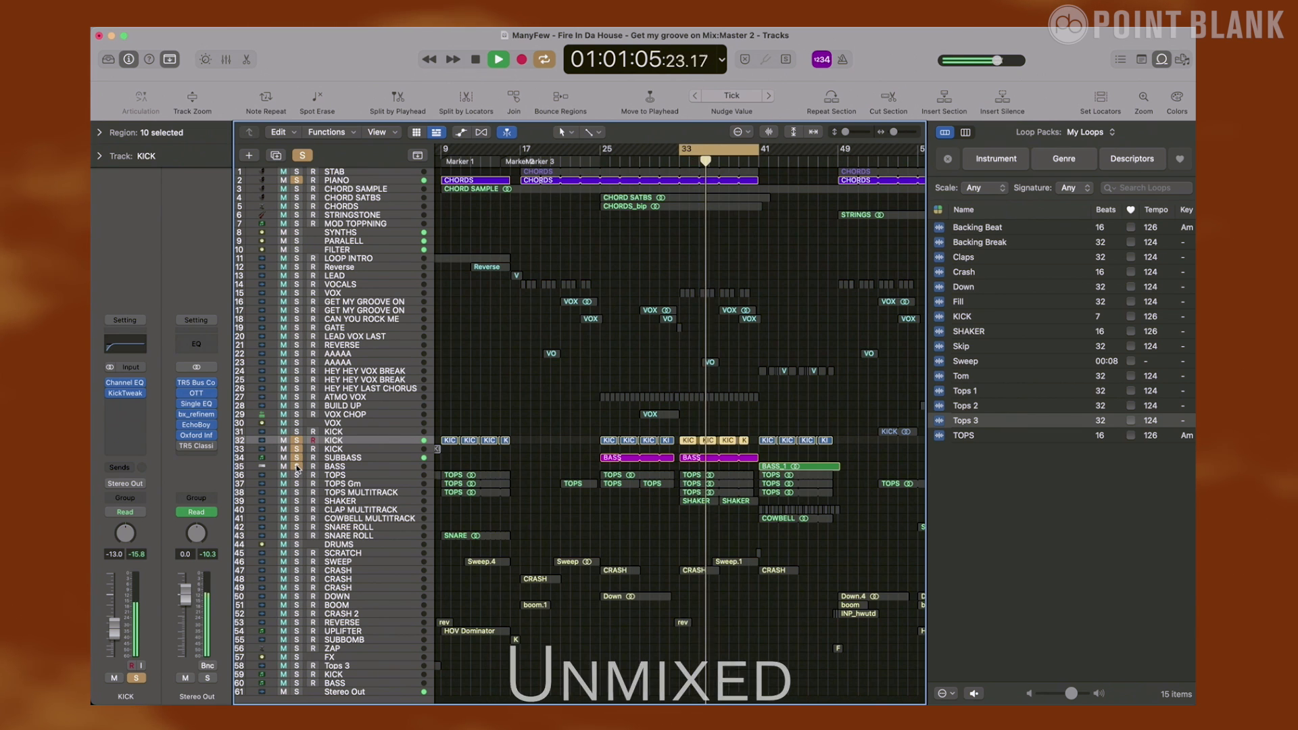
{"action": "left_click", "coordinate": [297, 467]}
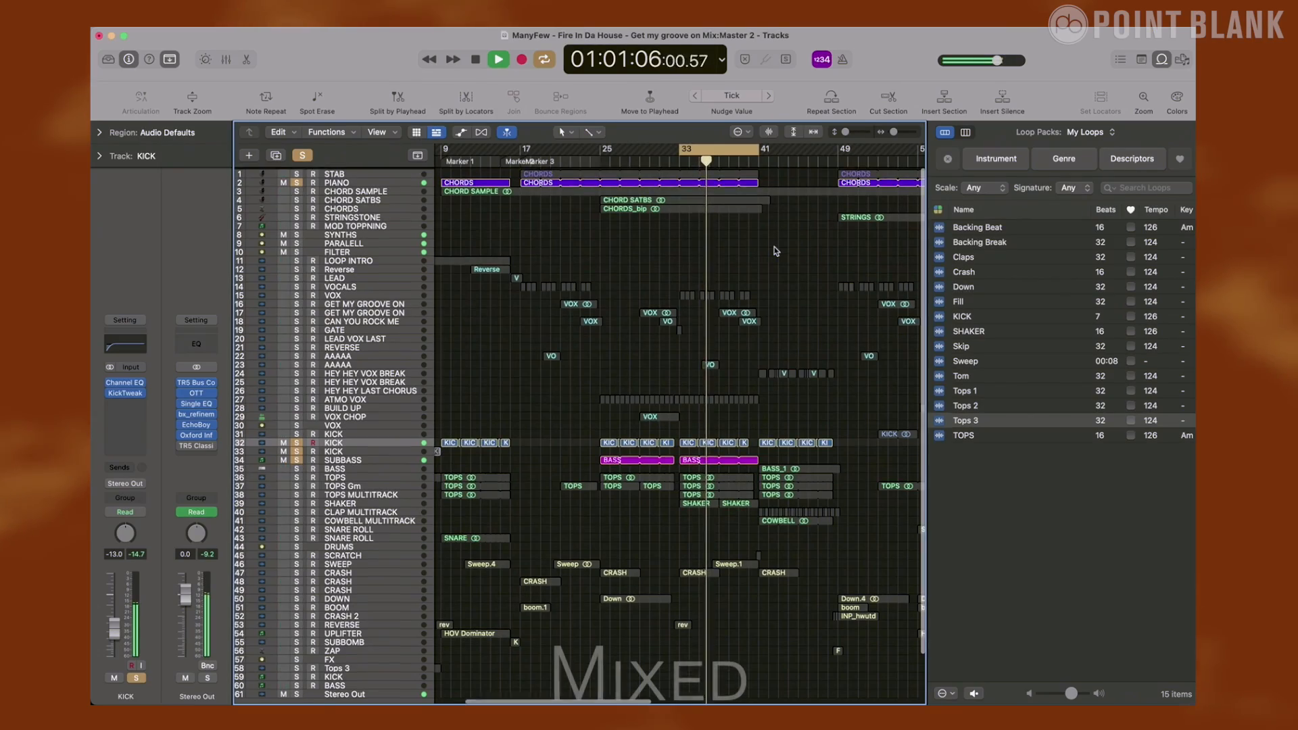
- Clear all track solos and listen to the full mix in the bars 33–41 loop
{"action": "scroll", "coordinate": [776, 251], "scroll_direction": "down", "scroll_amount": 1}
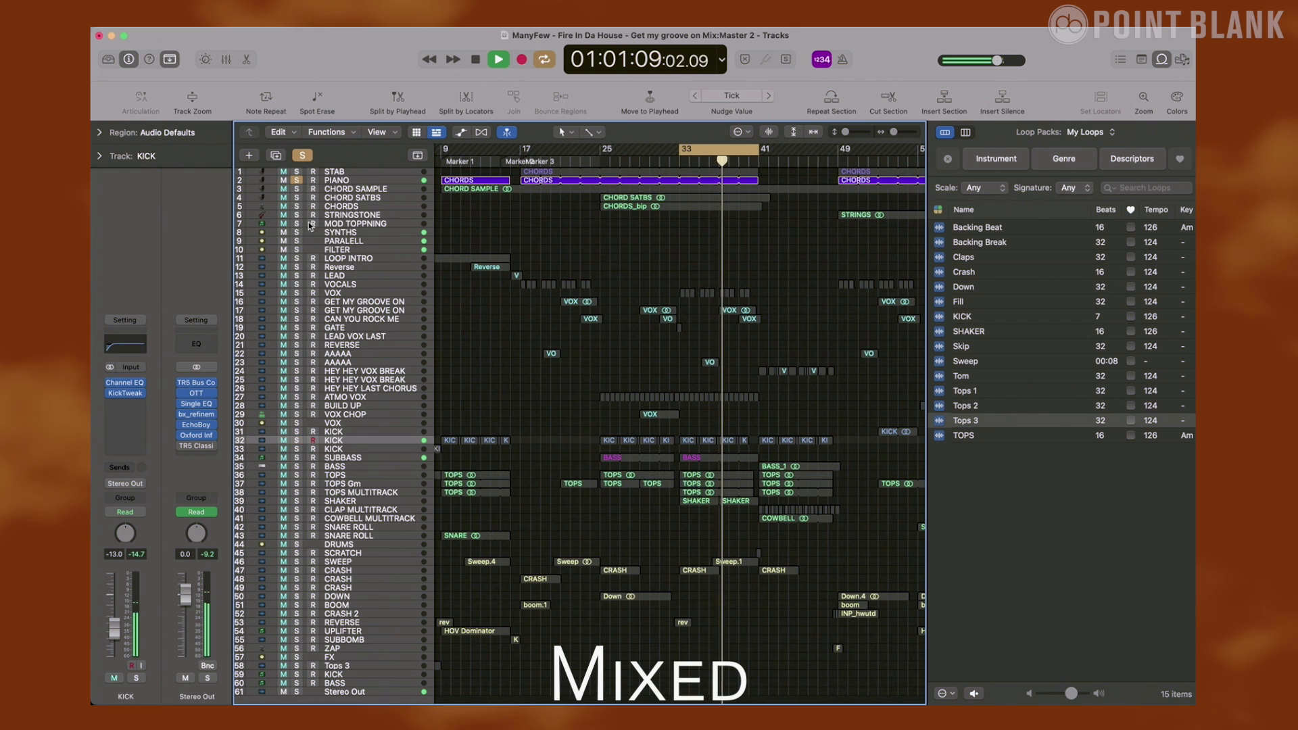
{"action": "left_click", "coordinate": [303, 155]}
{"action": "scroll", "coordinate": [303, 174], "scroll_direction": "up", "scroll_amount": 1}
{"action": "scroll", "coordinate": [731, 266], "scroll_direction": "down", "scroll_amount": 1}
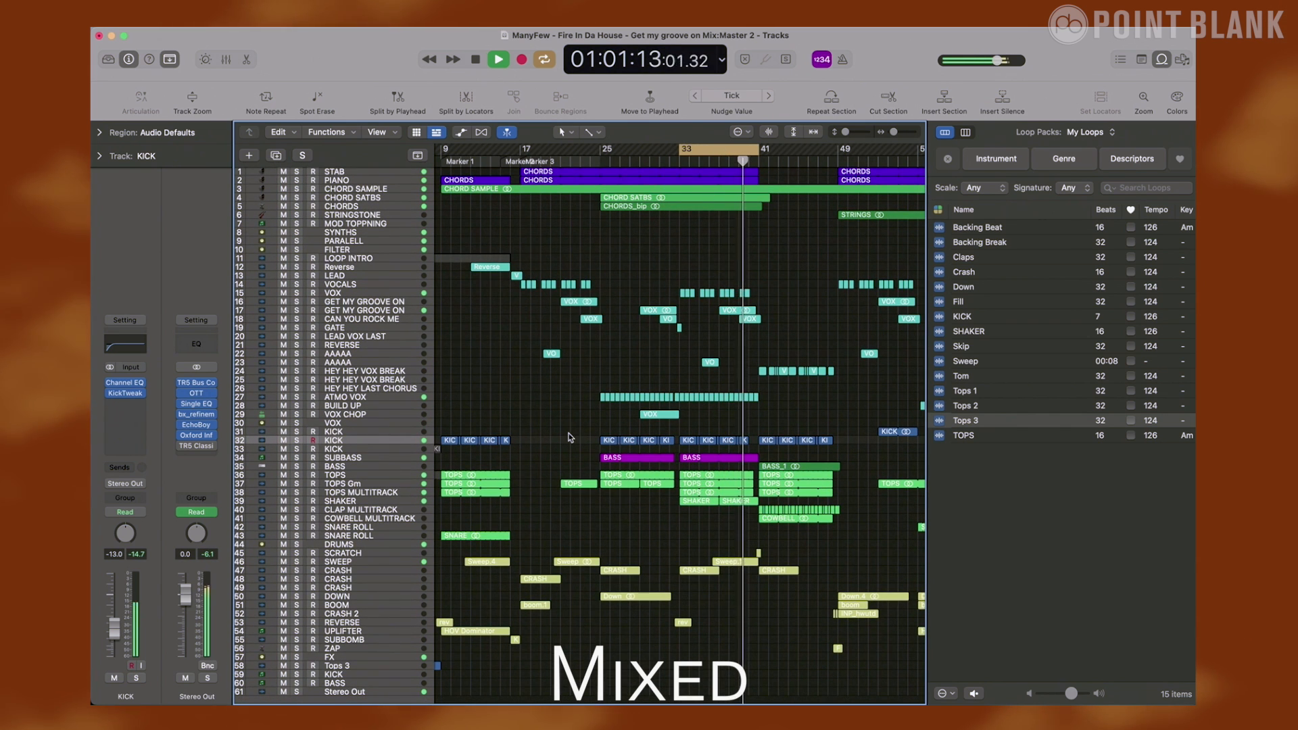
- Solo TOPS, TOPS Gm, TOPS MULTITRACK and SHAKER and play them in the bars 33–41 loop
{"action": "left_click", "coordinate": [351, 477]}
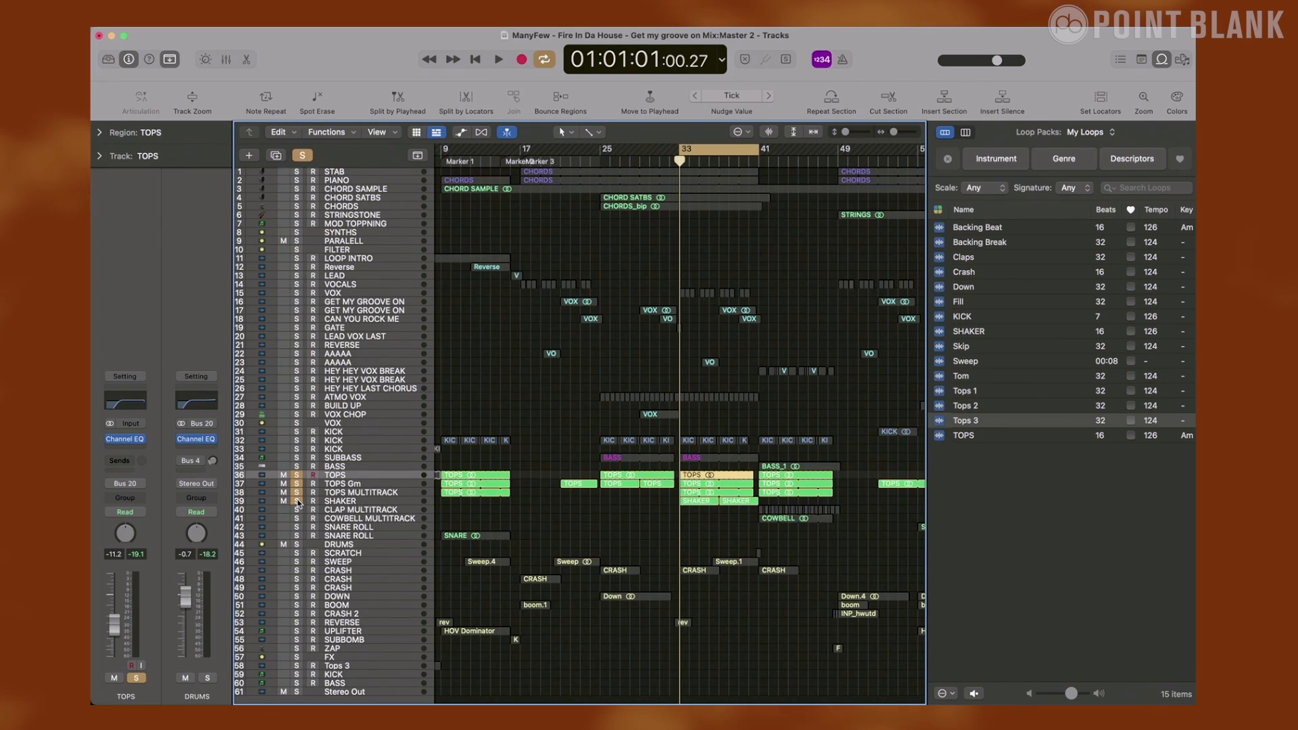
{"action": "key", "text": "space"}
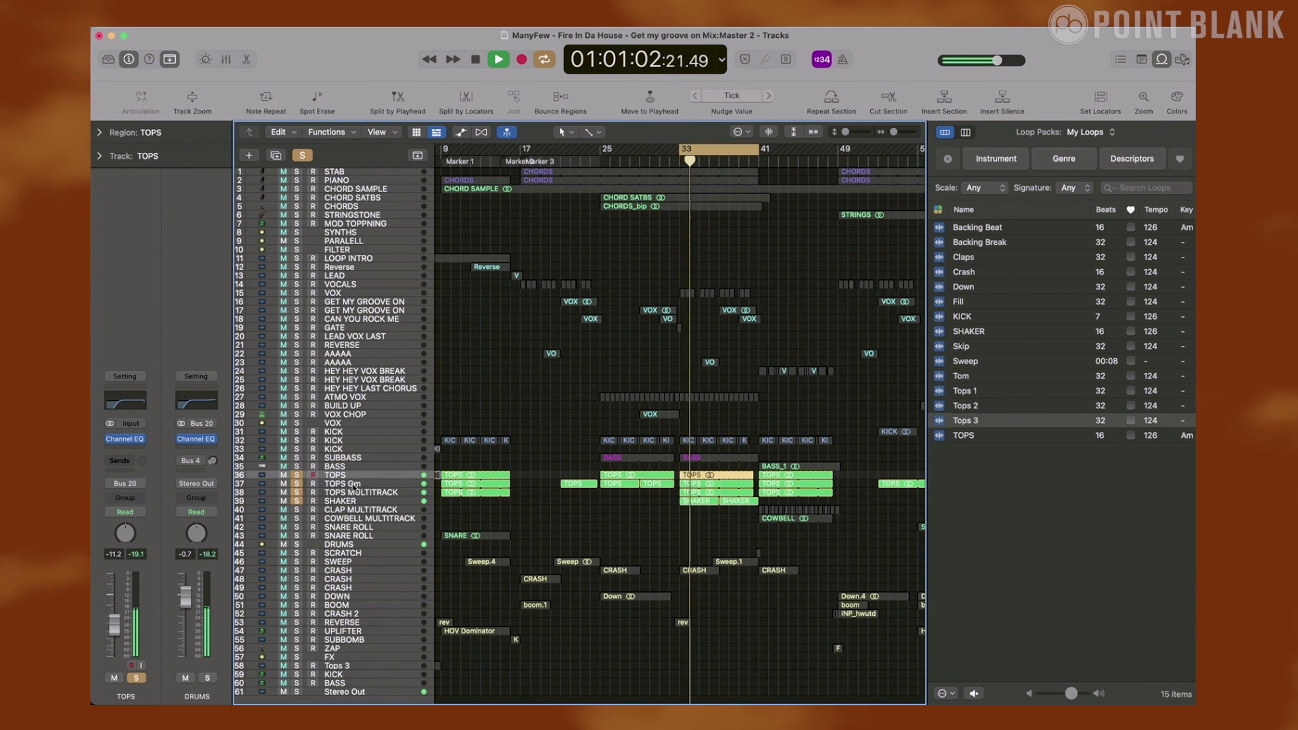
- Check the channel strips of SHAKER and CLAP MULTITRACK while the soloed top loops play
{"action": "left_click", "coordinate": [350, 502]}
{"action": "left_click", "coordinate": [352, 509]}
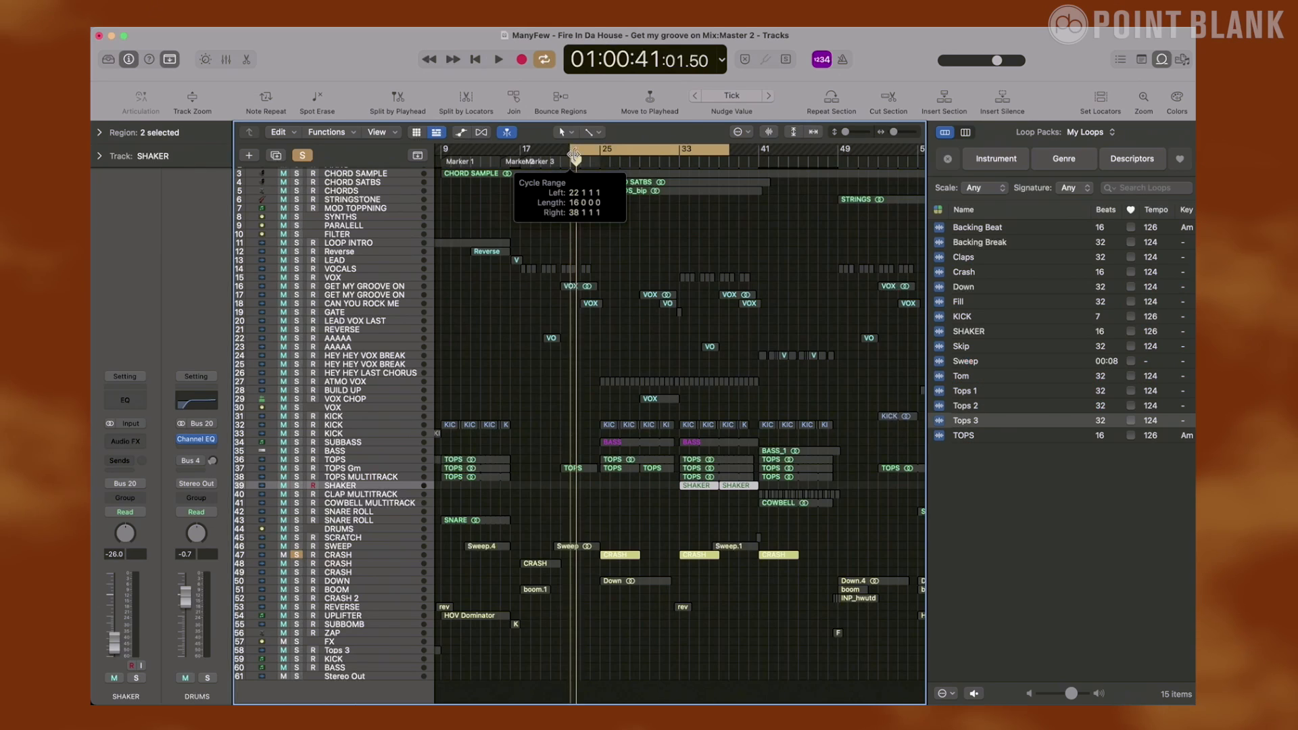
- Move the cycle range to bars 22–38 and audition CRASH and SWEEP in solo, closing the CRASH Channel EQ
{"action": "left_click_drag", "start_coordinate": [580, 154], "coordinate": [601, 154]}
{"action": "key", "text": "space"}
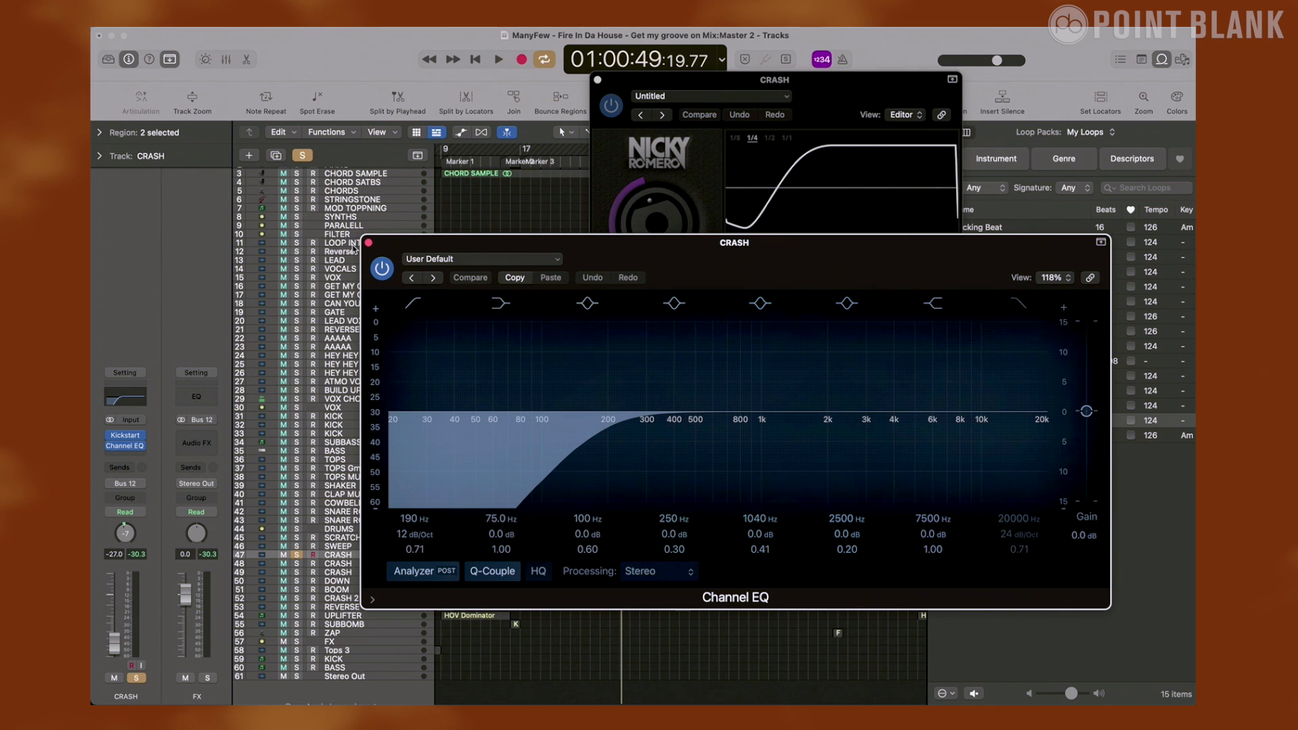
{"action": "left_click", "coordinate": [369, 242]}
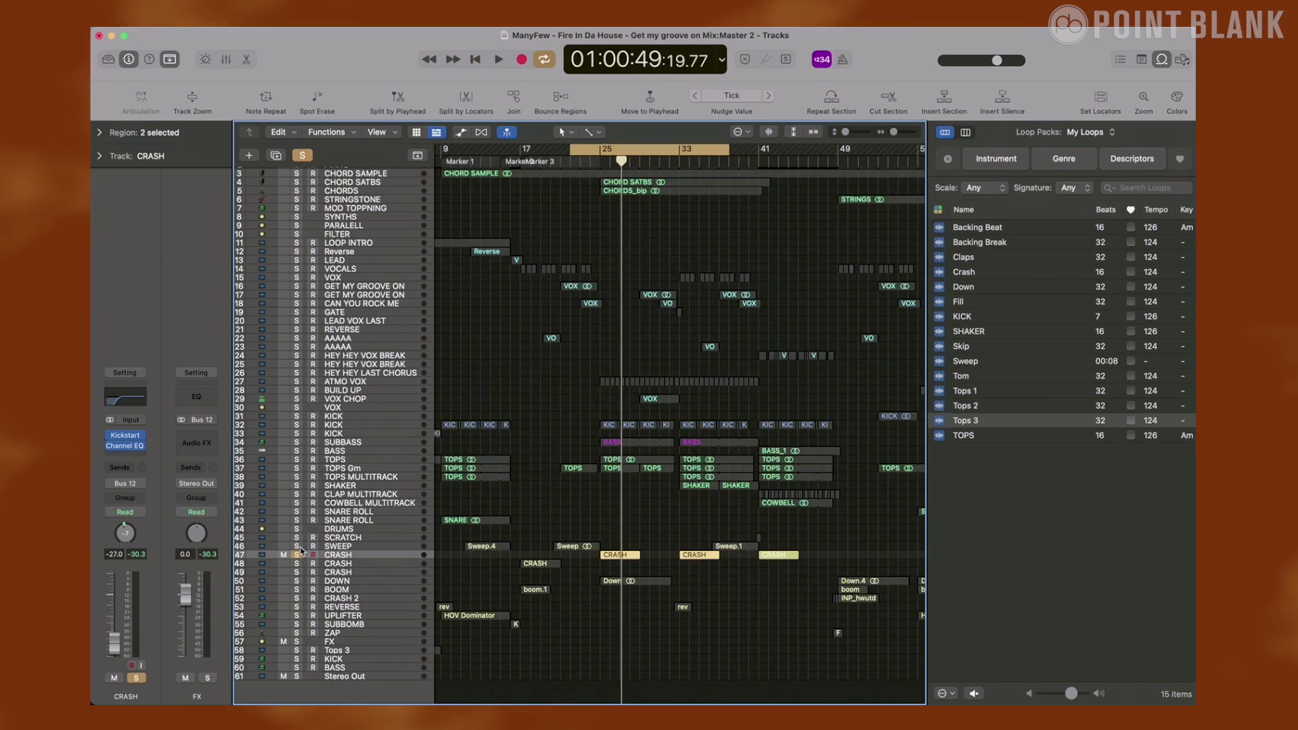
{"action": "left_click", "coordinate": [297, 546]}
{"action": "key", "text": "space"}
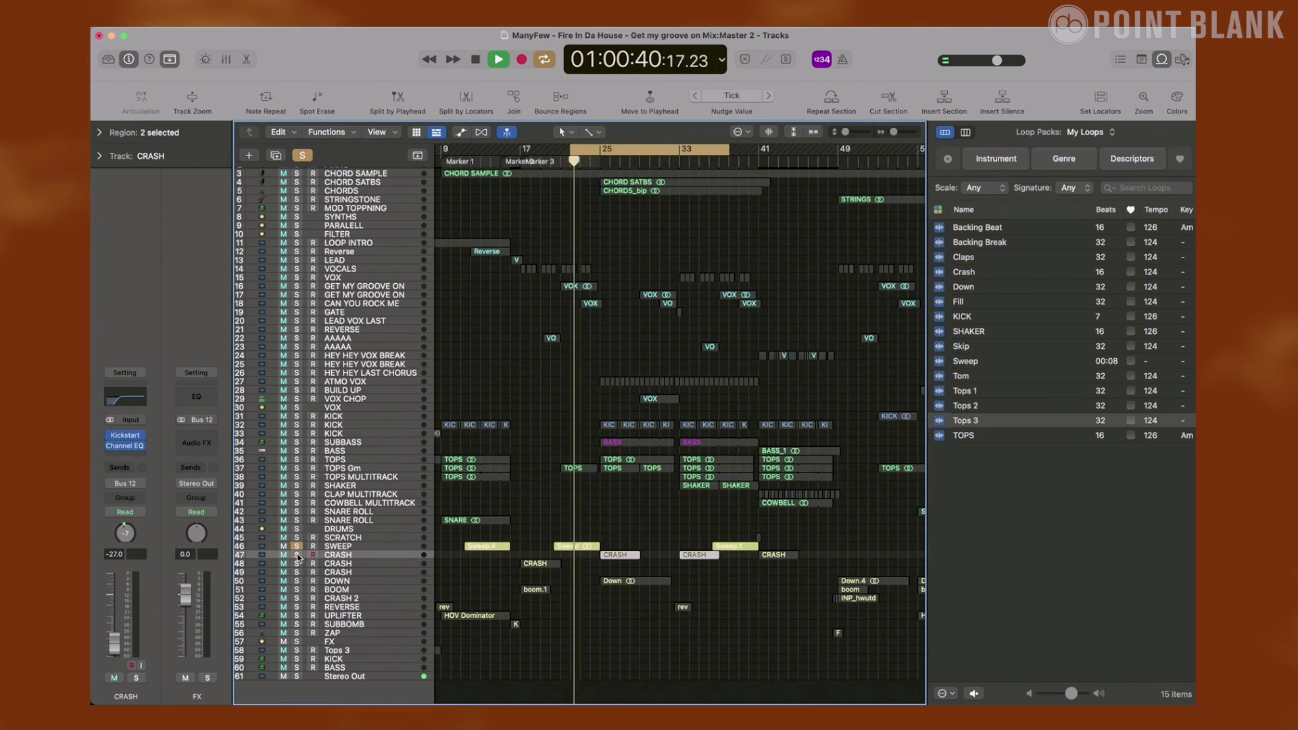
- Switch the solo from SWEEP to DOWN and audition DOWN with its Kickstart plug-in bypassed
{"action": "left_click", "coordinate": [346, 583]}
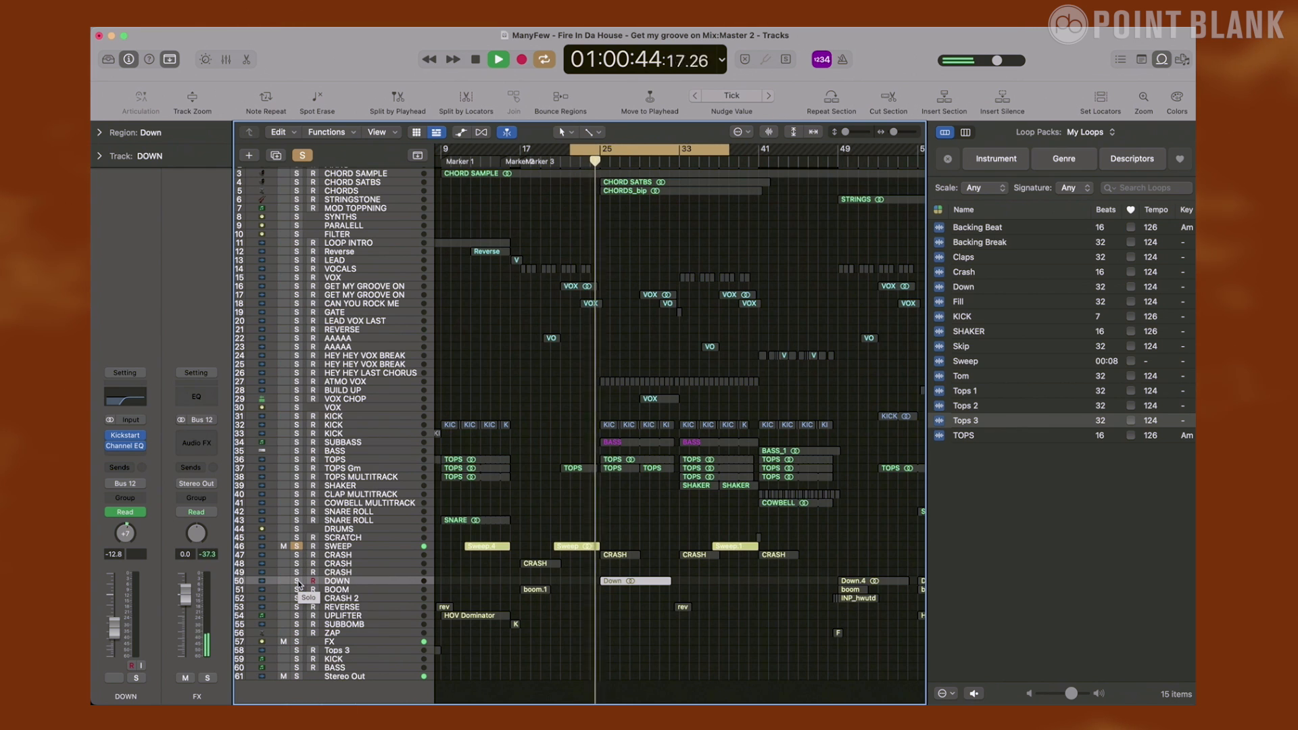
{"action": "left_click", "coordinate": [298, 581]}
{"action": "left_click", "coordinate": [296, 546]}
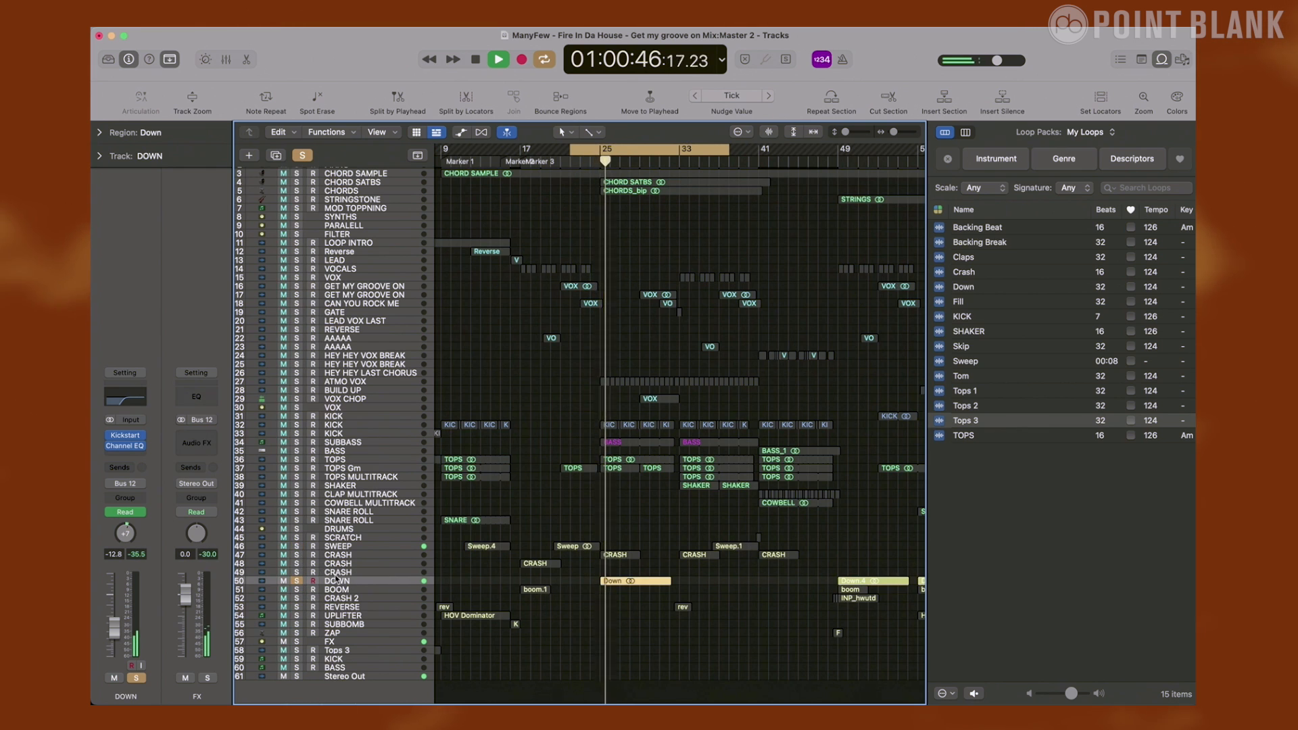
{"action": "left_click", "coordinate": [127, 438]}
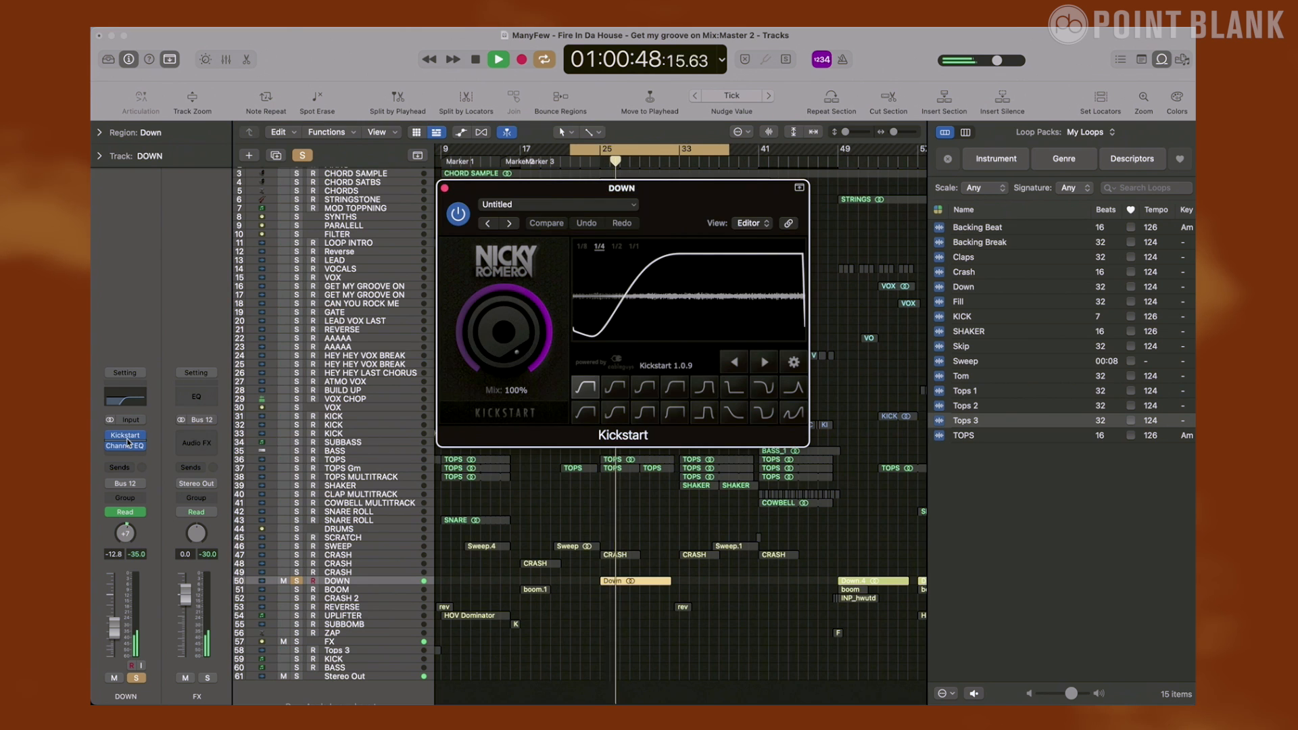
{"action": "left_click", "coordinate": [457, 213]}
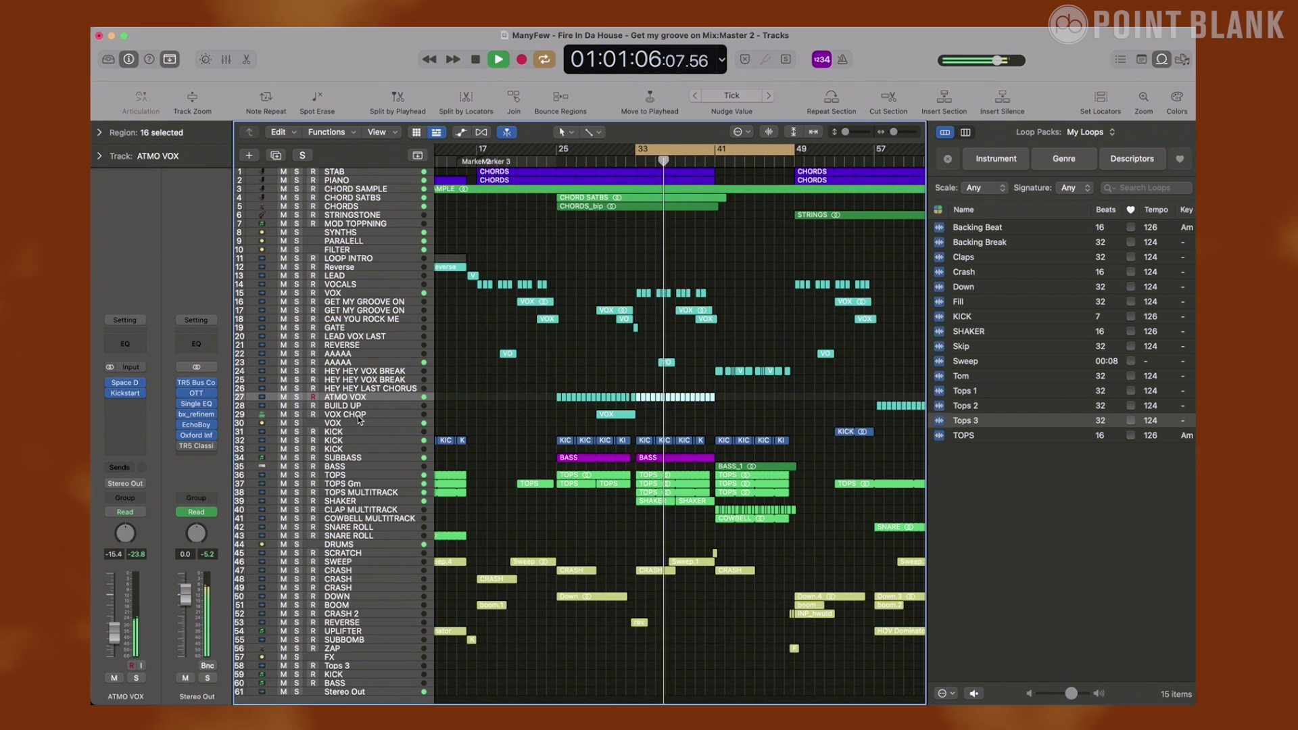
- Stop the full-mix playback in the bars 33–41 loop and deselect the ATMO VOX regions
{"action": "key", "text": "space"}
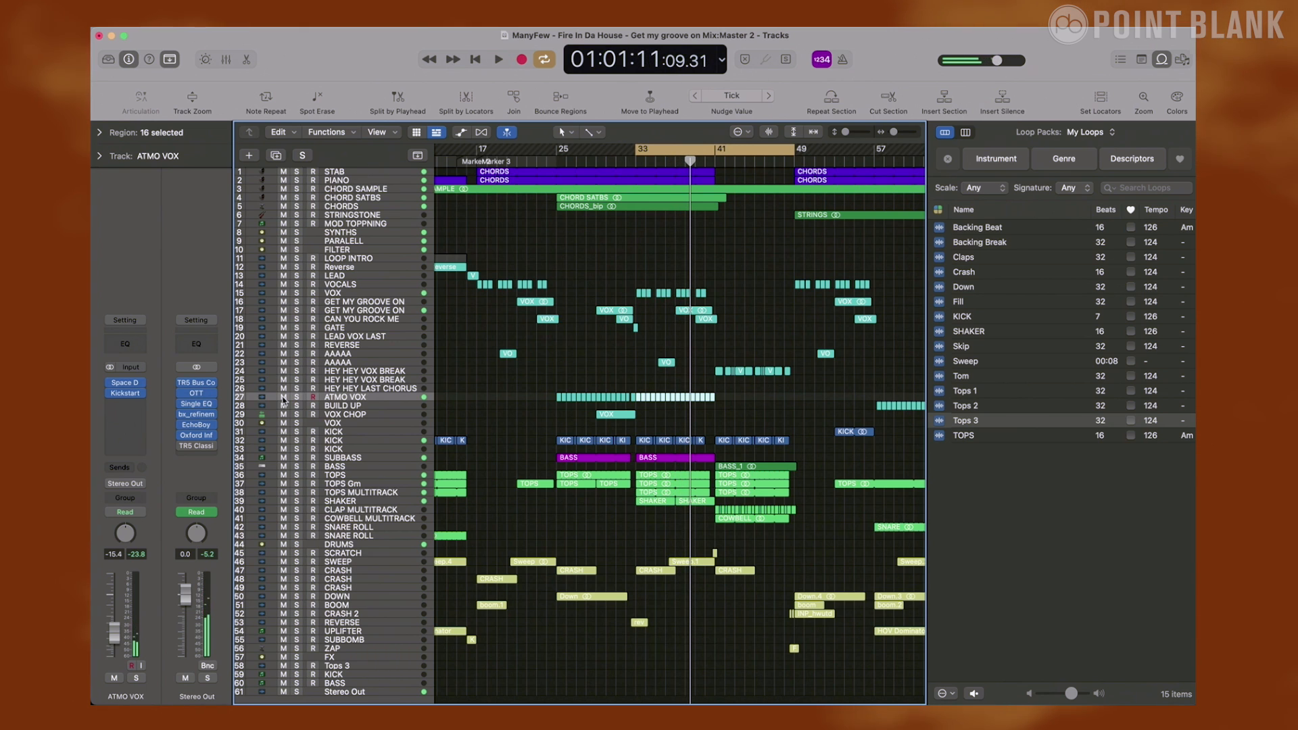
{"action": "left_click", "coordinate": [727, 253]}
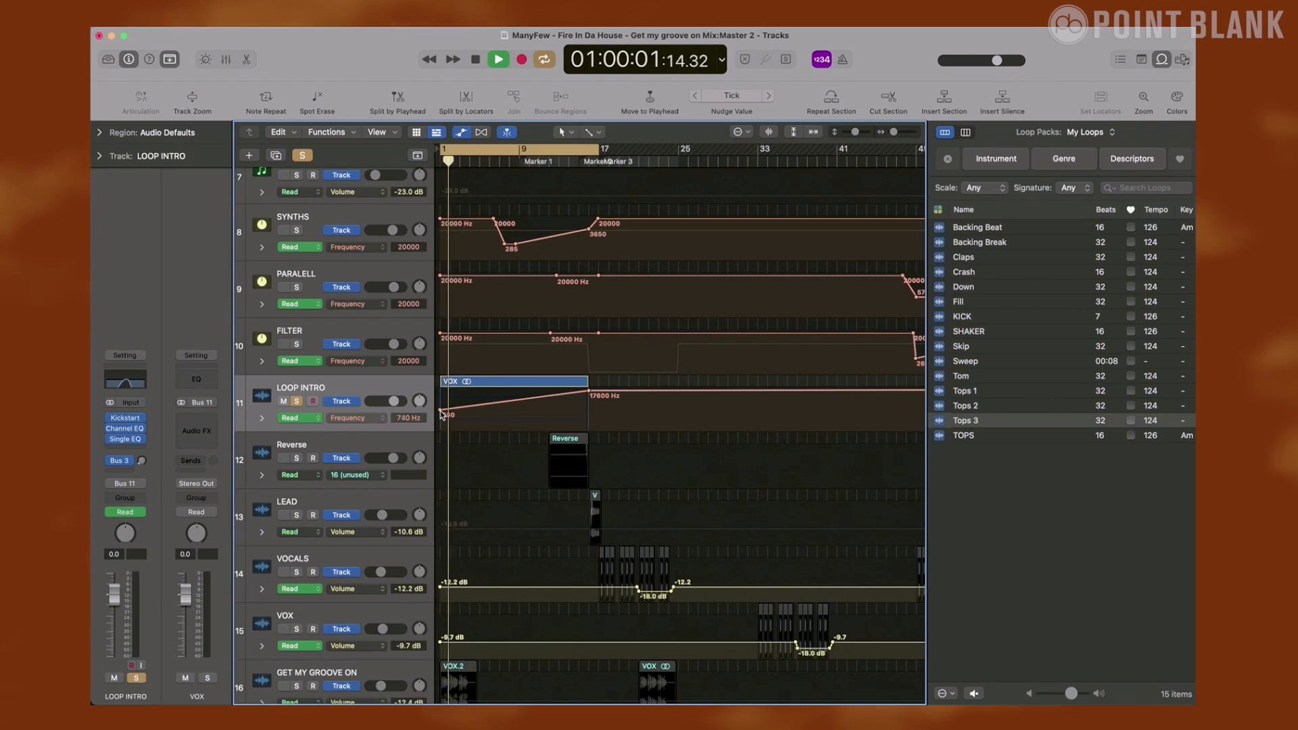
- Try raising the start of the LOOP INTRO frequency automation to 20000 Hz while it plays in solo, and undo the change
{"action": "left_click_drag", "start_coordinate": [441, 412], "coordinate": [443, 389]}
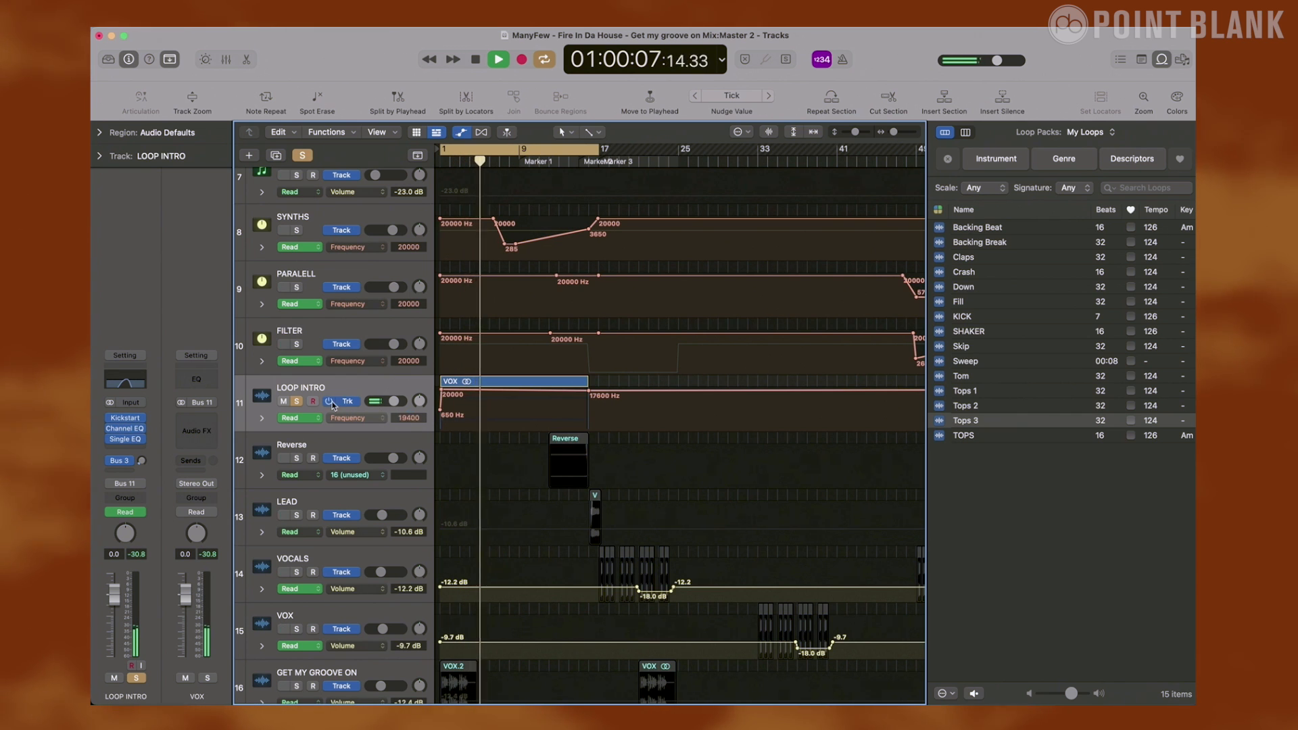
{"action": "key", "text": "z"}
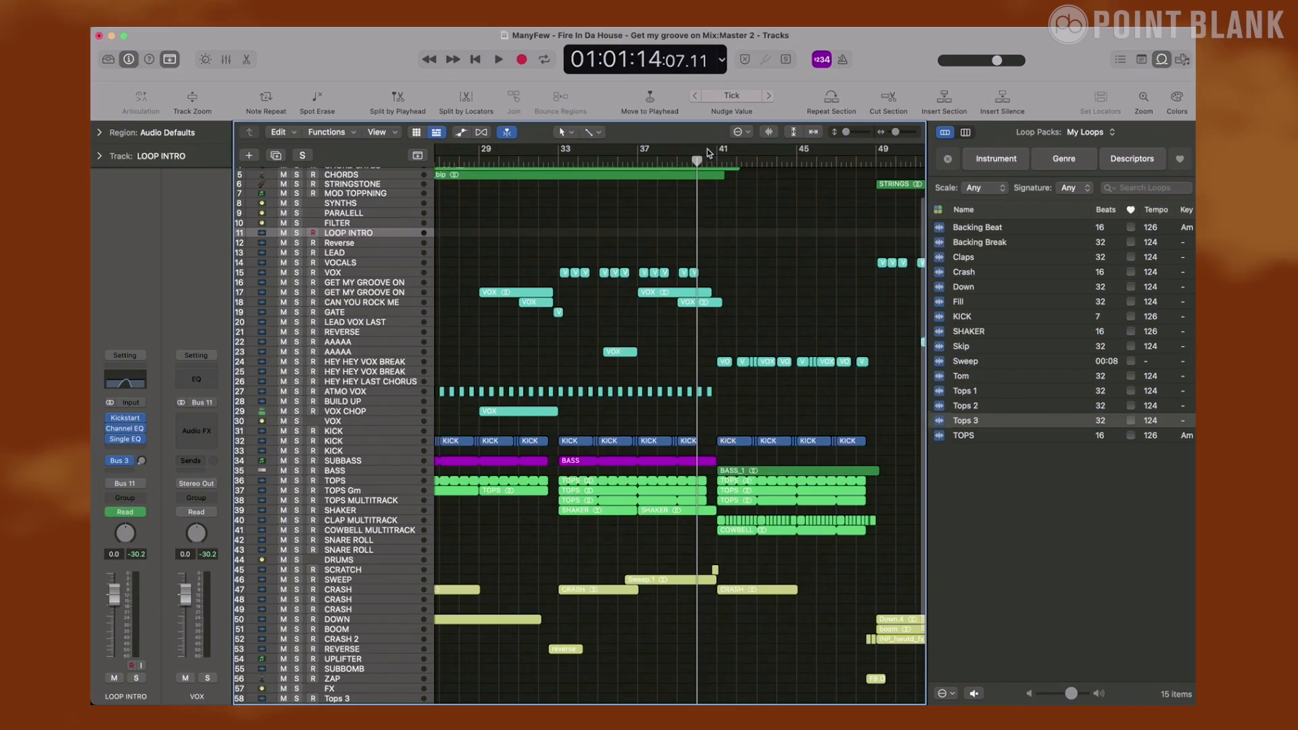
- Set the cycle range to bars 41–49, play it, and solo and select COWBELL MULTITRACK
{"action": "left_click_drag", "start_coordinate": [718, 151], "coordinate": [880, 151]}
{"action": "key", "text": "space"}
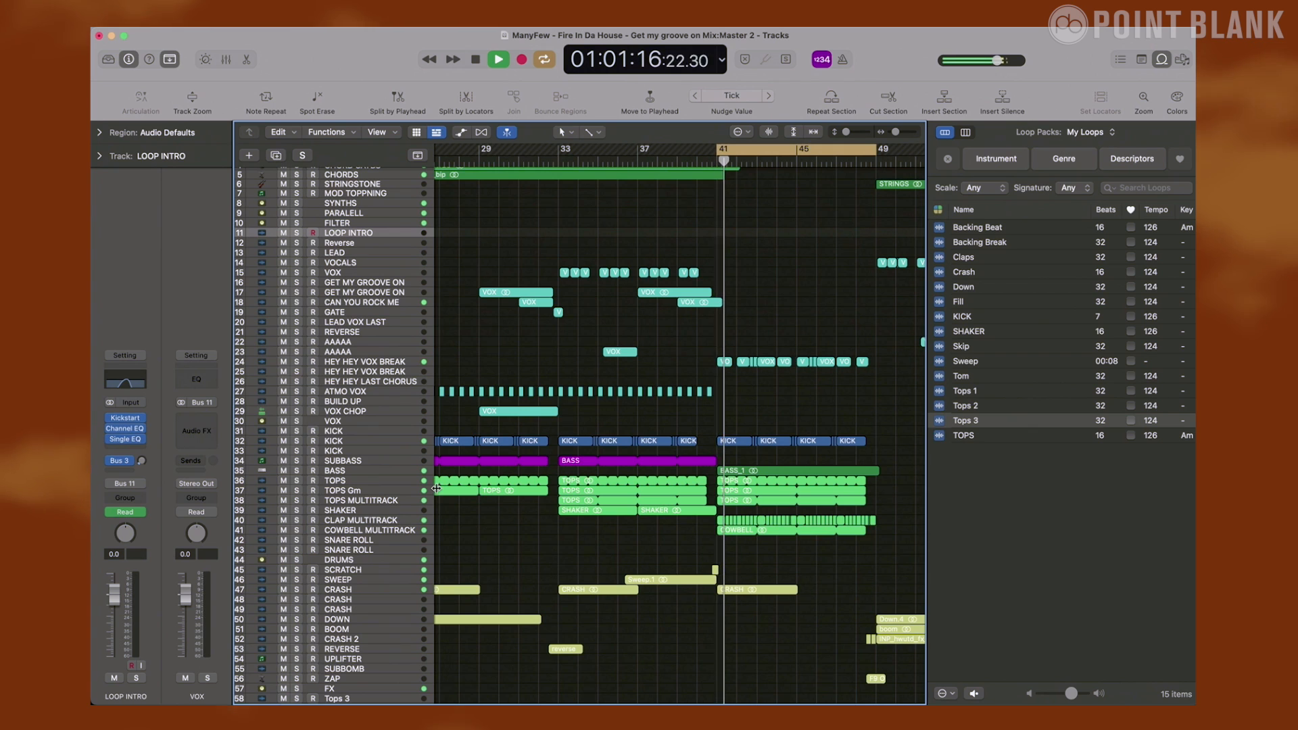
{"action": "left_click", "coordinate": [297, 531]}
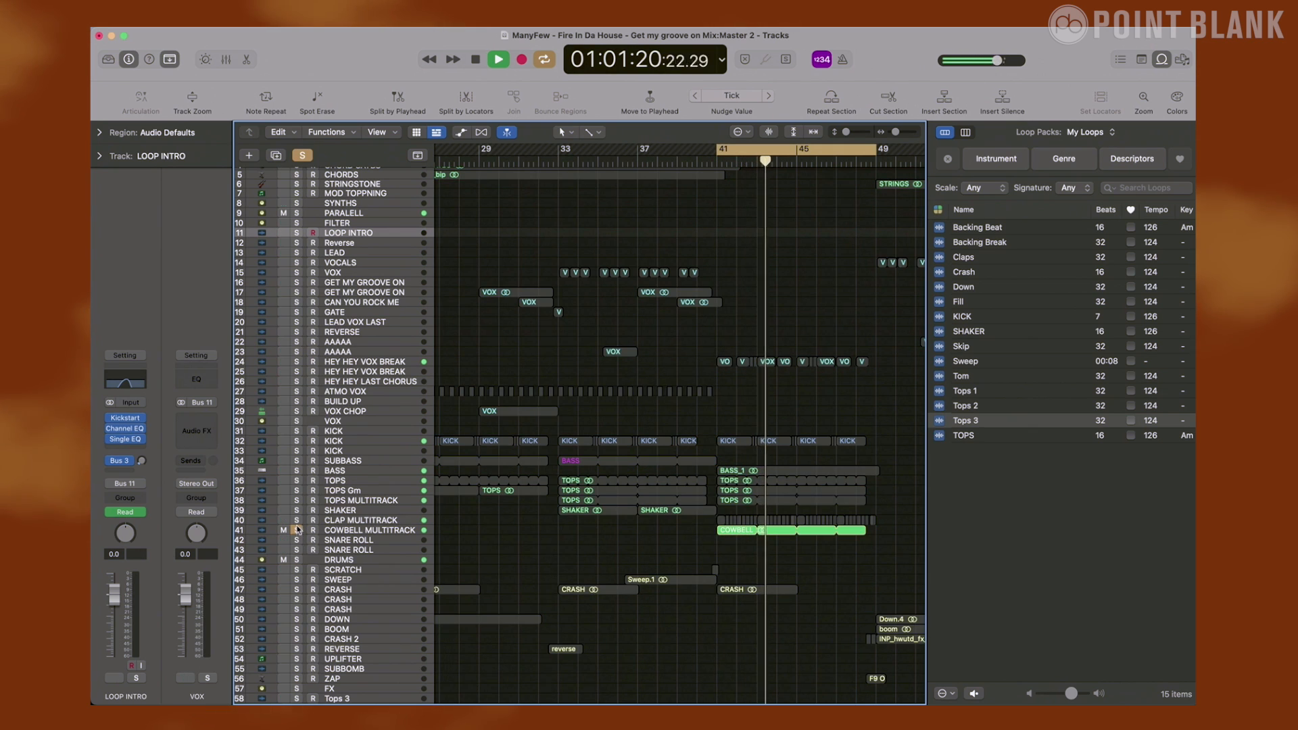
{"action": "left_click", "coordinate": [266, 531]}
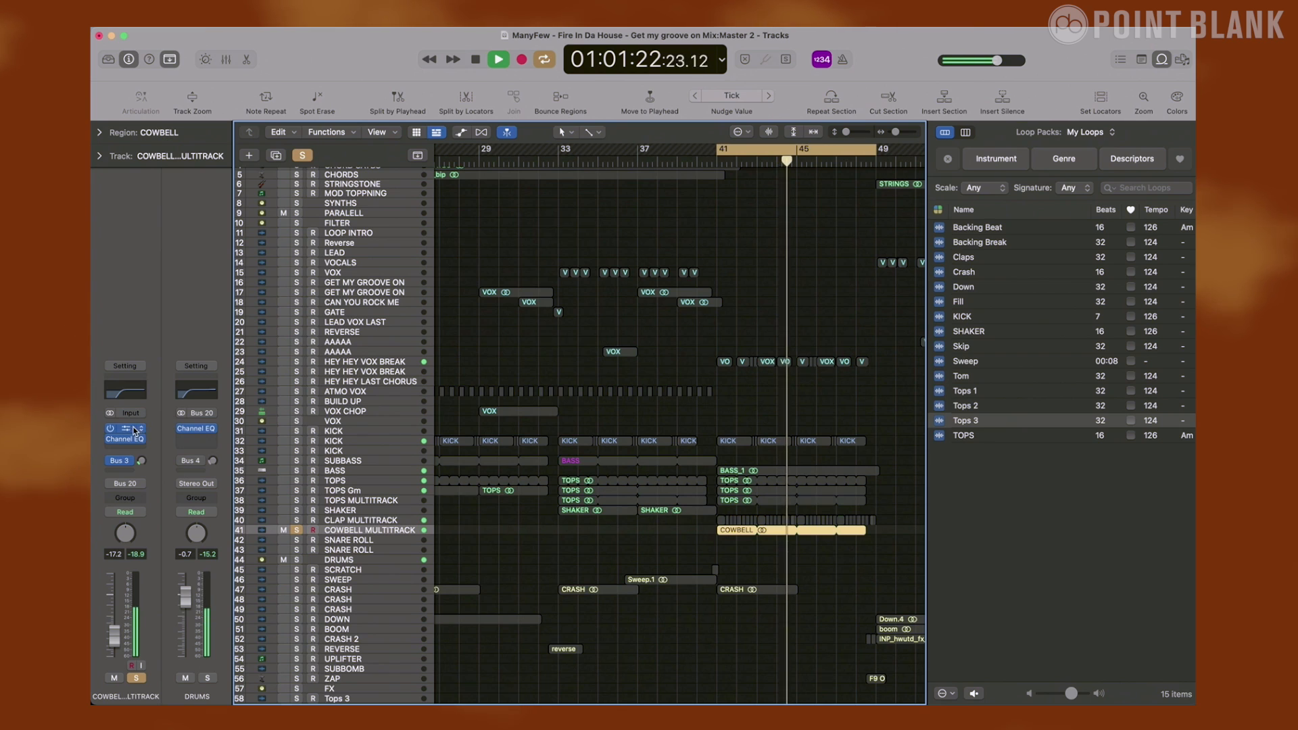